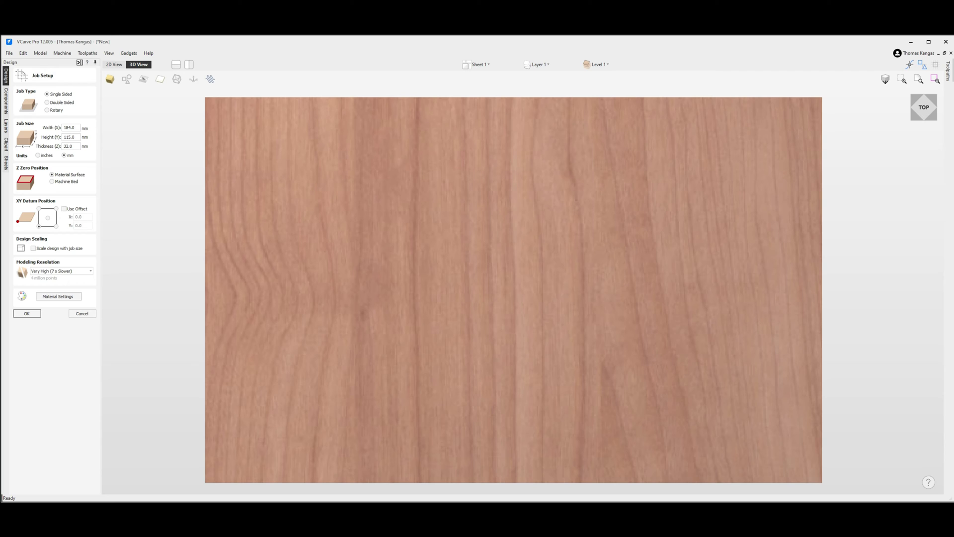
Confirm the 184 × 115 × 32 mm single-sided job and go to the blank 2D sheet.
key("Return")
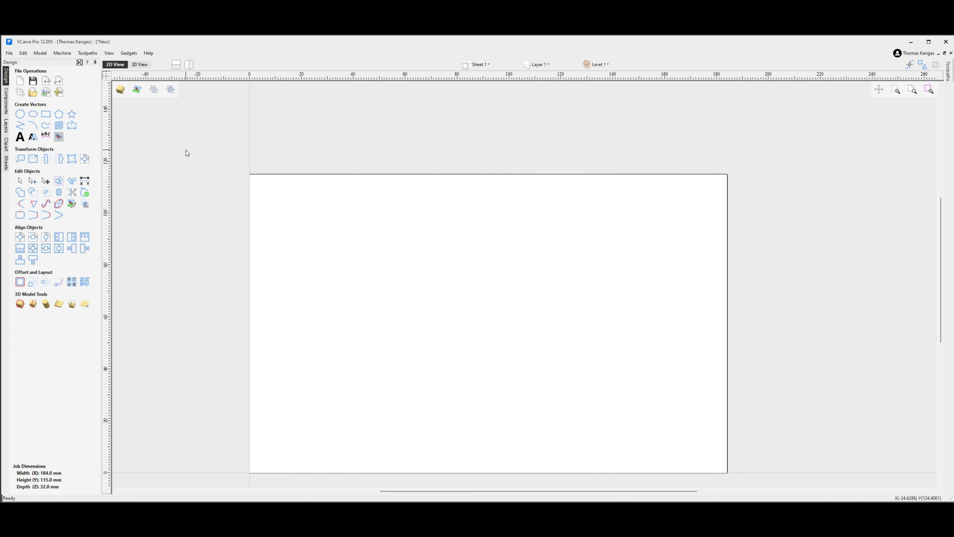
Draw a vertical line from X 92, Y 0 up to the top edge at Y 115.
left_click(20, 128)
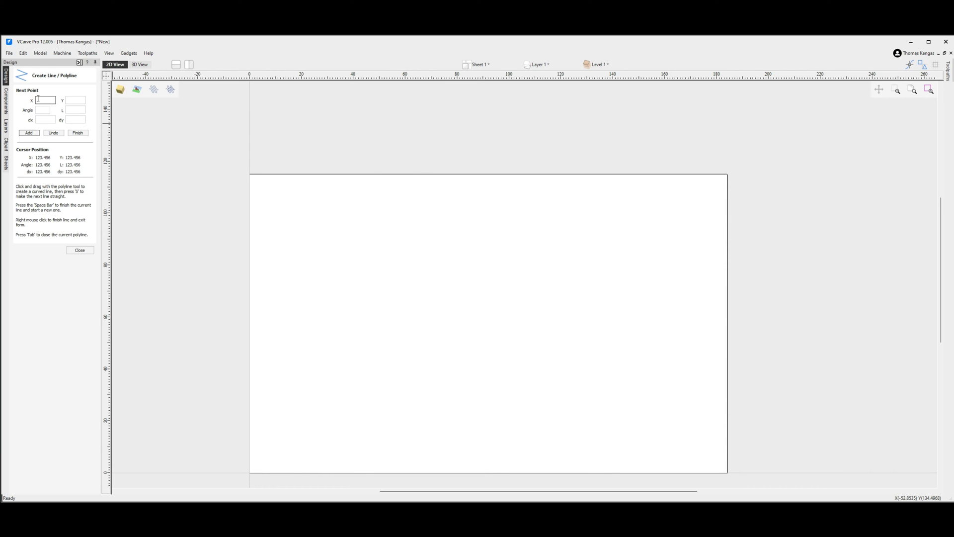
type("92")
left_click(75, 100)
type("0")
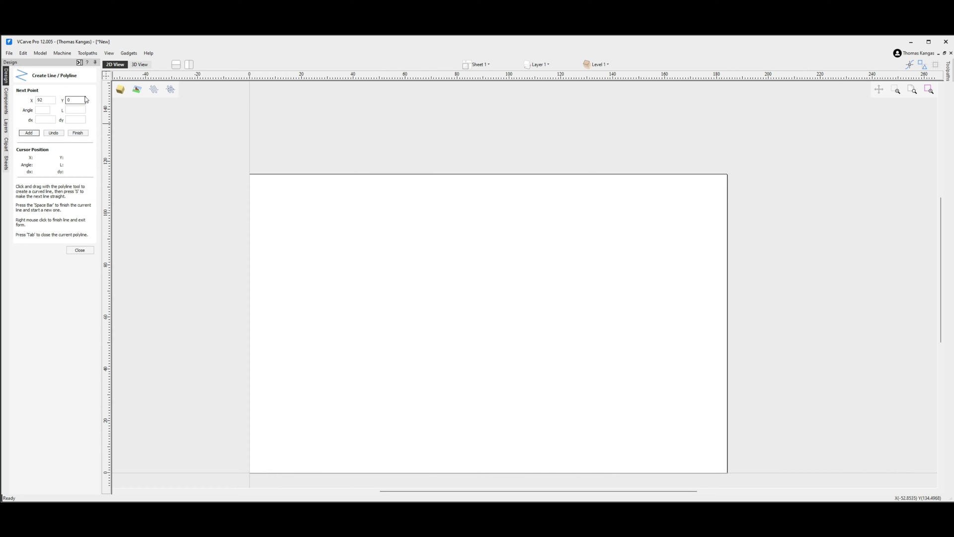
left_click(29, 133)
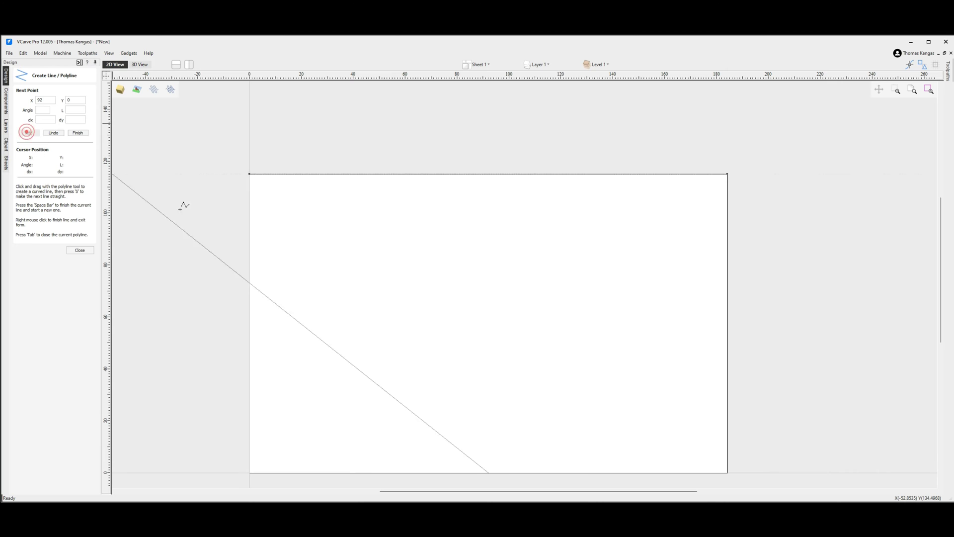
left_click(489, 174)
right_click(489, 175)
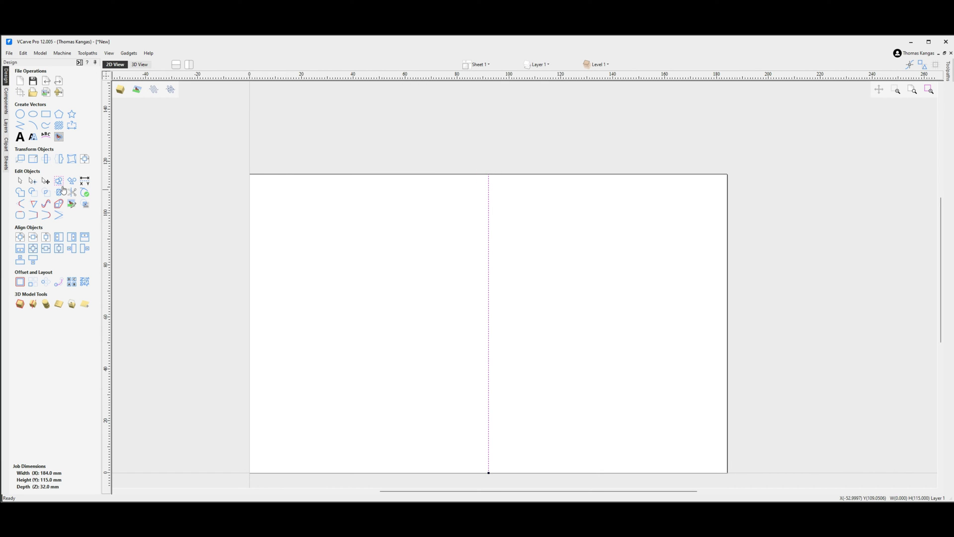
Draw a horizontal line from X 0, Y 57.5 to the right edge at X 184.
left_click(20, 126)
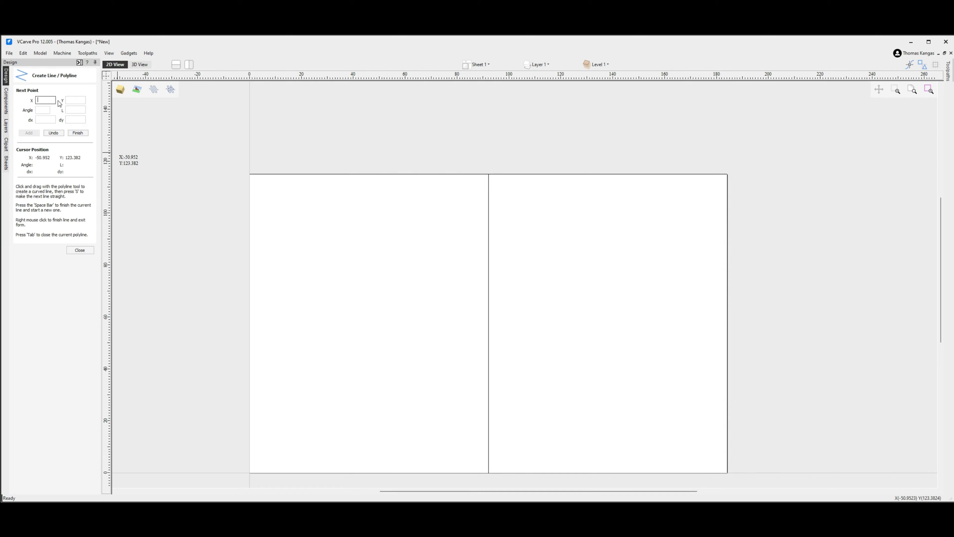
type("0")
left_click(72, 101)
type("57.5")
left_click(28, 132)
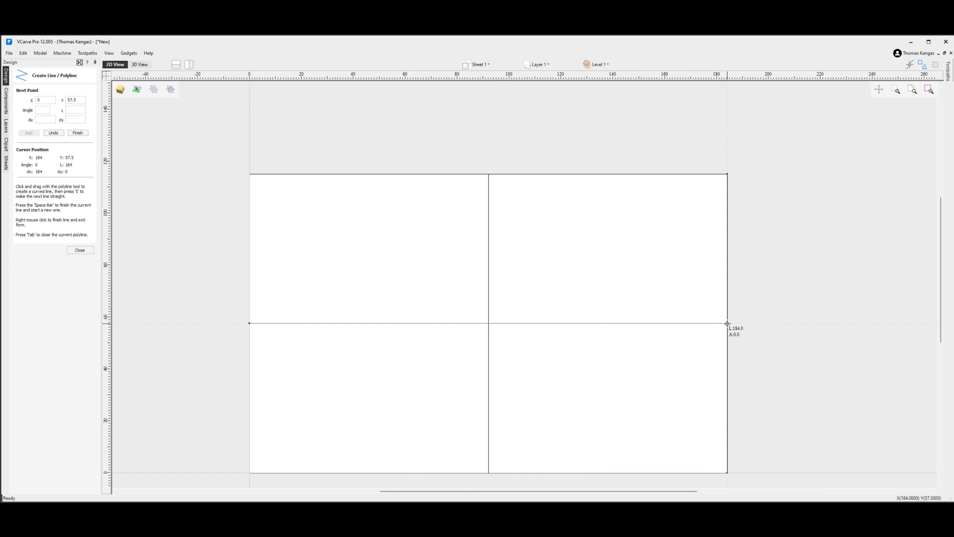
left_click(728, 324)
right_click(728, 324)
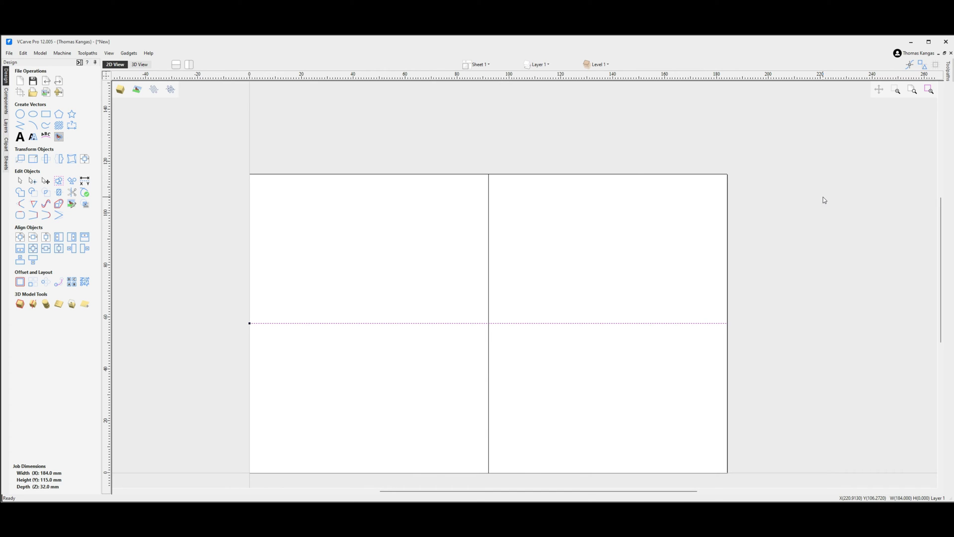
left_click(515, 368)
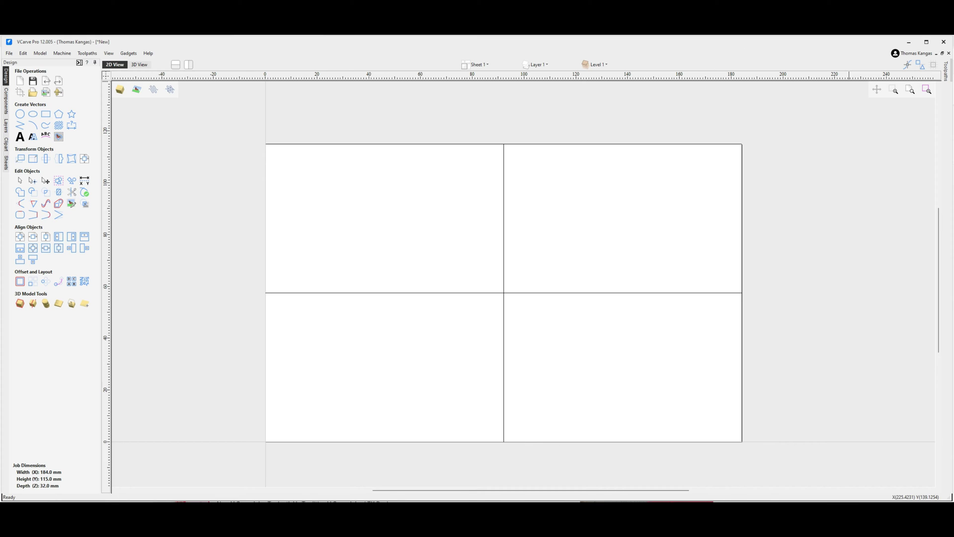
left_click(20, 127)
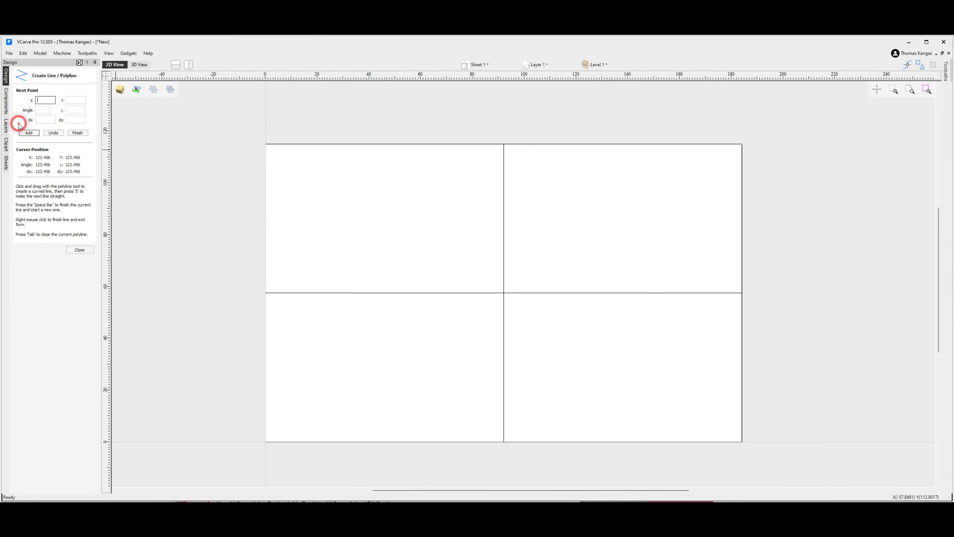
Draw a 19.5 mm line at Y 95 between X 72.5 and the X 92 vertical line.
left_click(47, 100)
type("72.5")
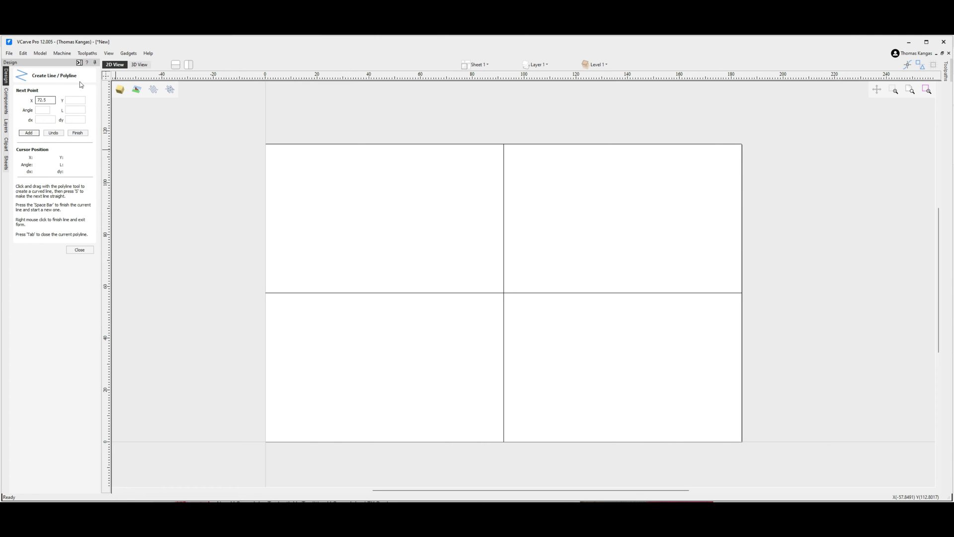
left_click(79, 101)
left_click(26, 132)
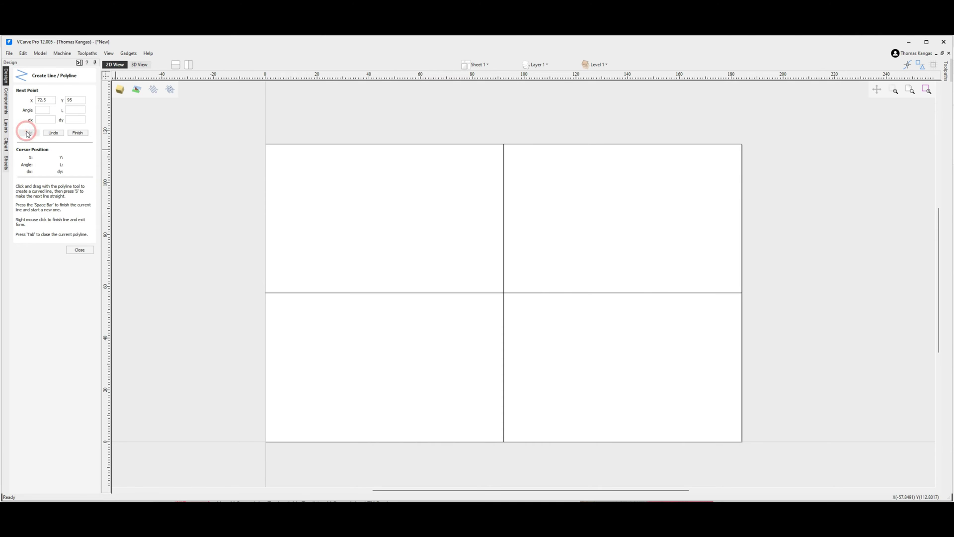
left_click(504, 196)
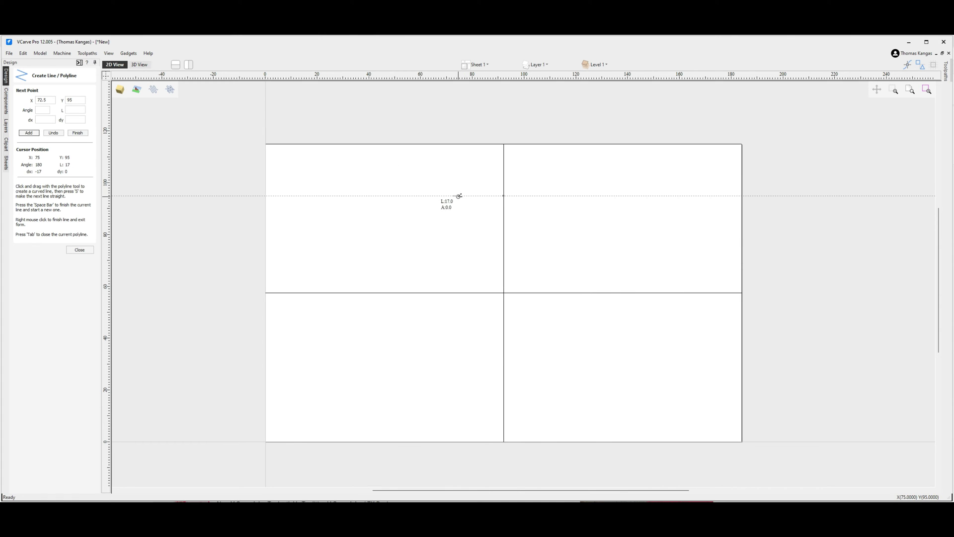
scroll(451, 195, "up", 5)
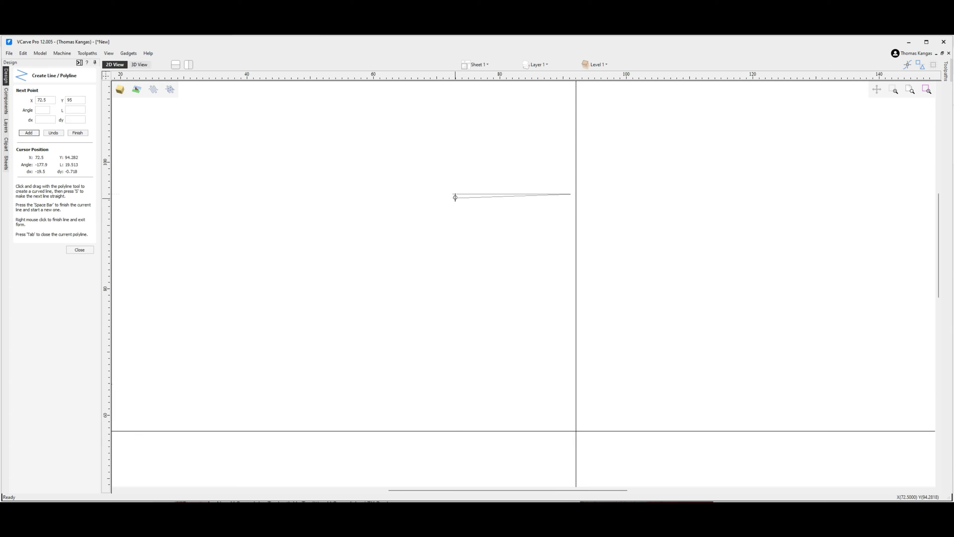
scroll(454, 193, "up", 1)
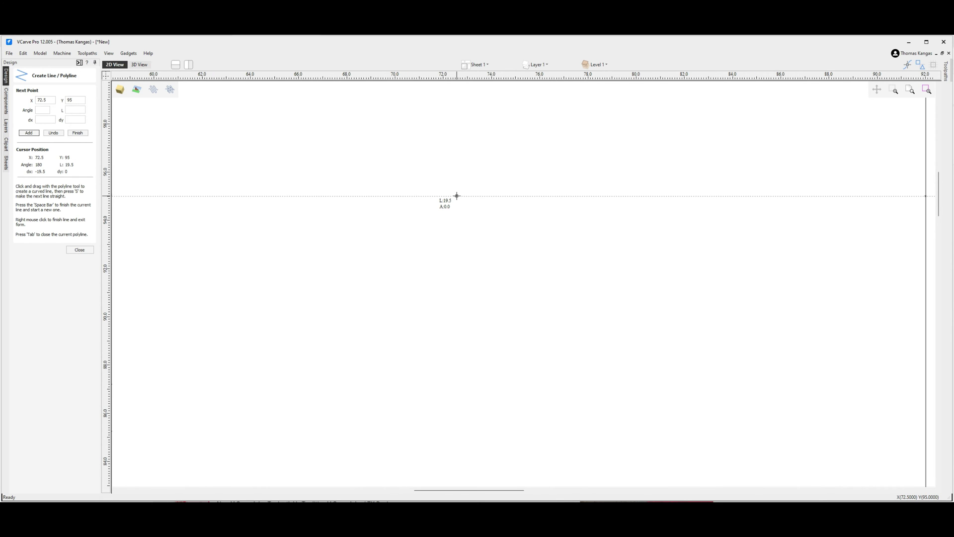
left_click(457, 196)
right_click(457, 196)
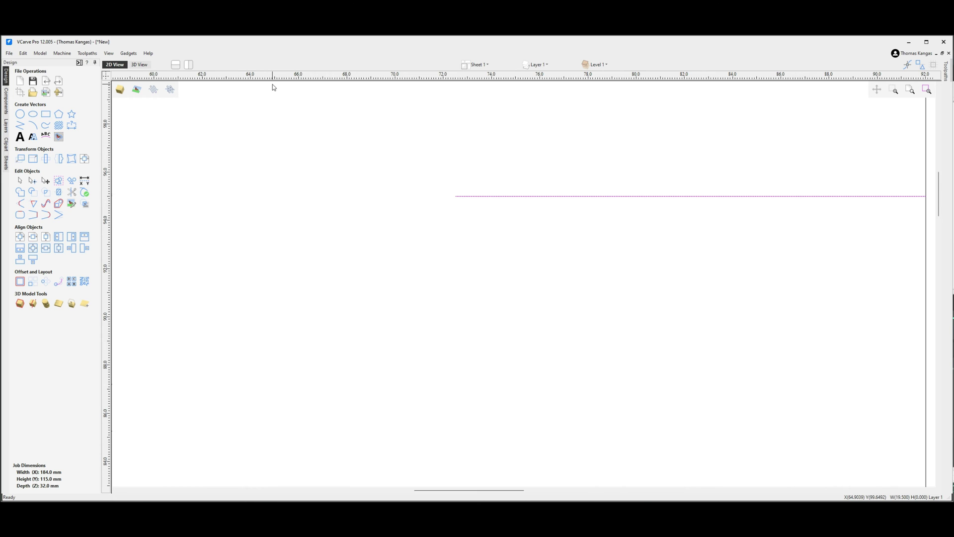
Draw a 9.9 mm circle at 72, 95, then delete it as misplaced.
left_click(19, 116)
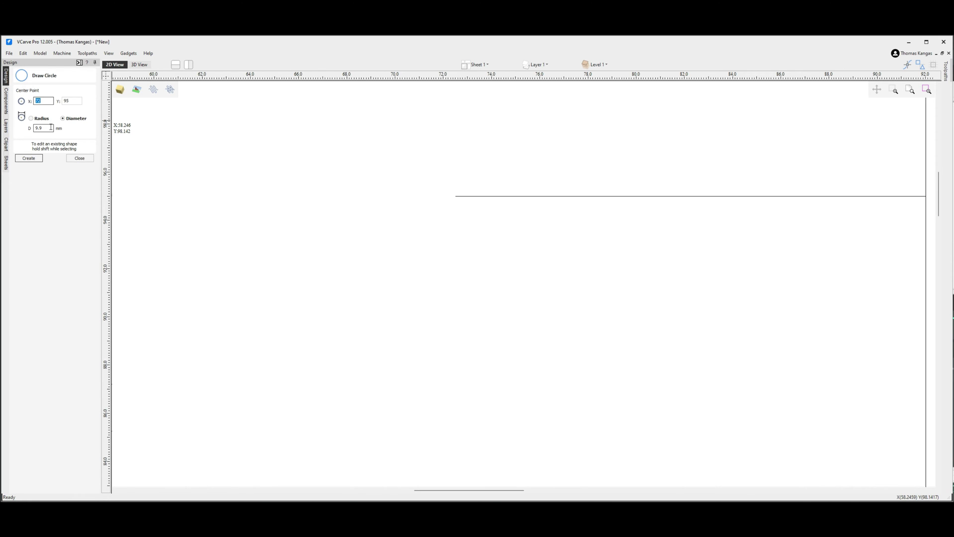
left_click(29, 158)
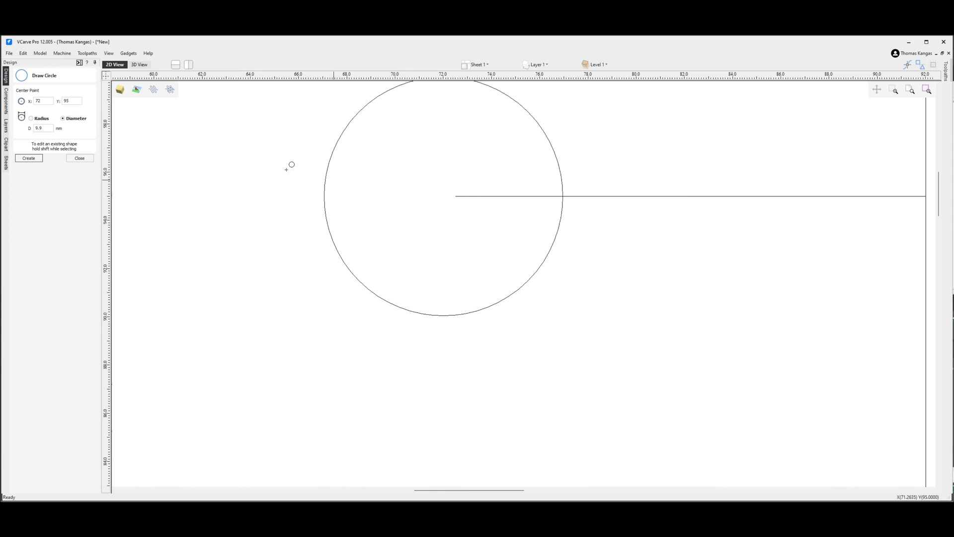
left_click(83, 159)
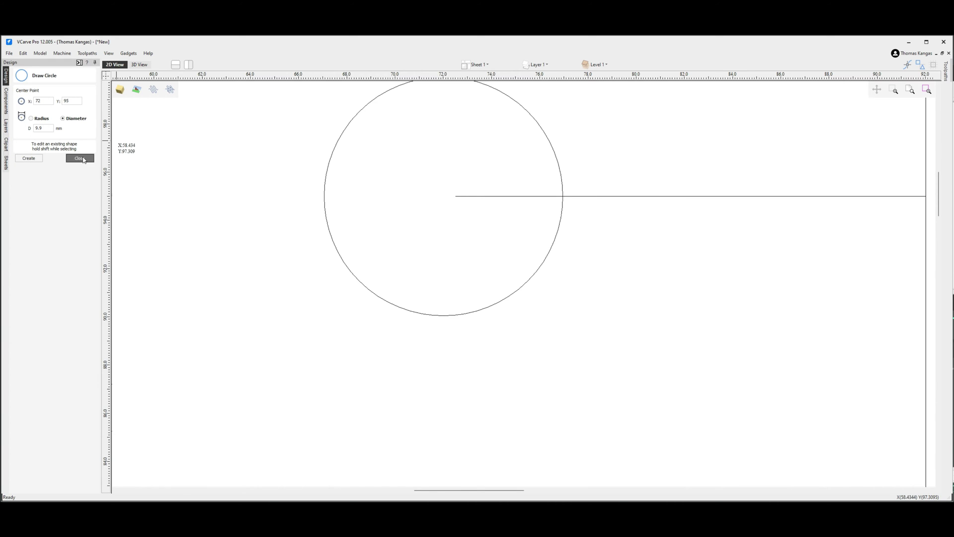
left_click(325, 186)
left_click(324, 186)
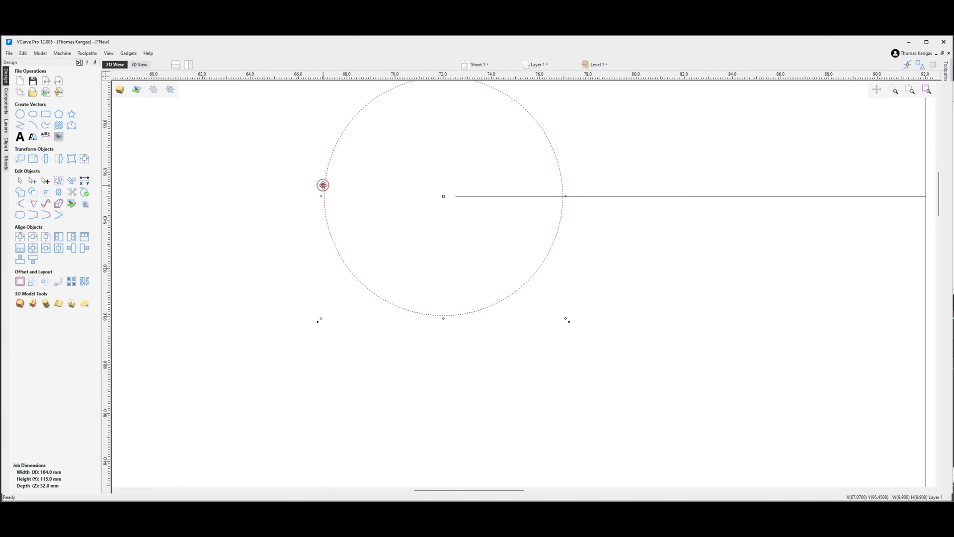
mouse_move(323, 188)
left_mouse_down()
mouse_move(345, 190)
mouse_move(329, 191)
left_mouse_up()
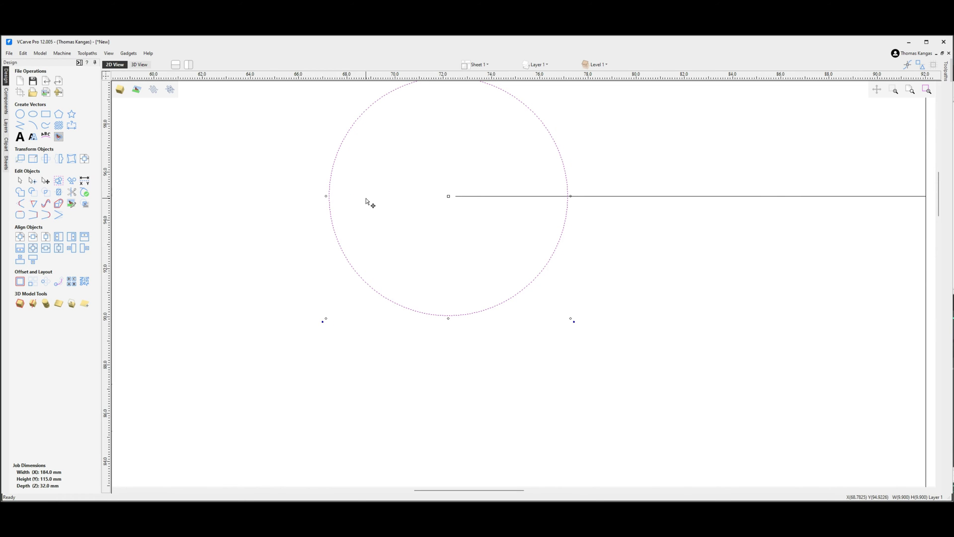
key("Delete")
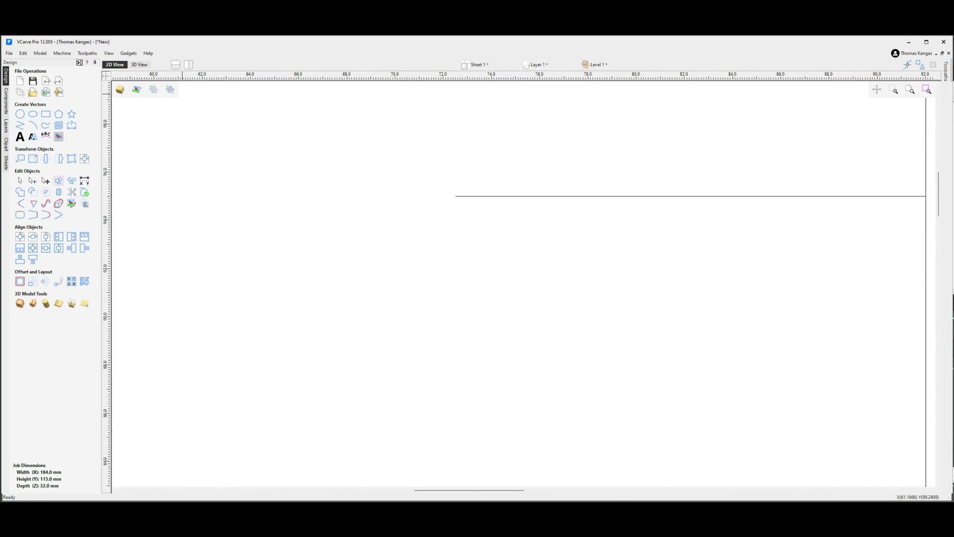
Redraw the 9.9 mm circle centred exactly at X 72.5, Y 95.
left_click(19, 116)
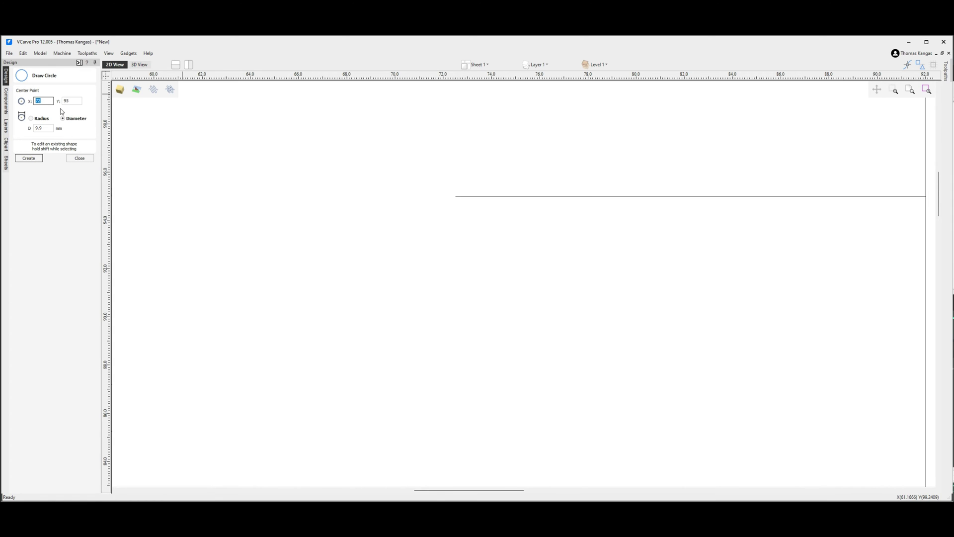
left_click(47, 101)
left_click(28, 158)
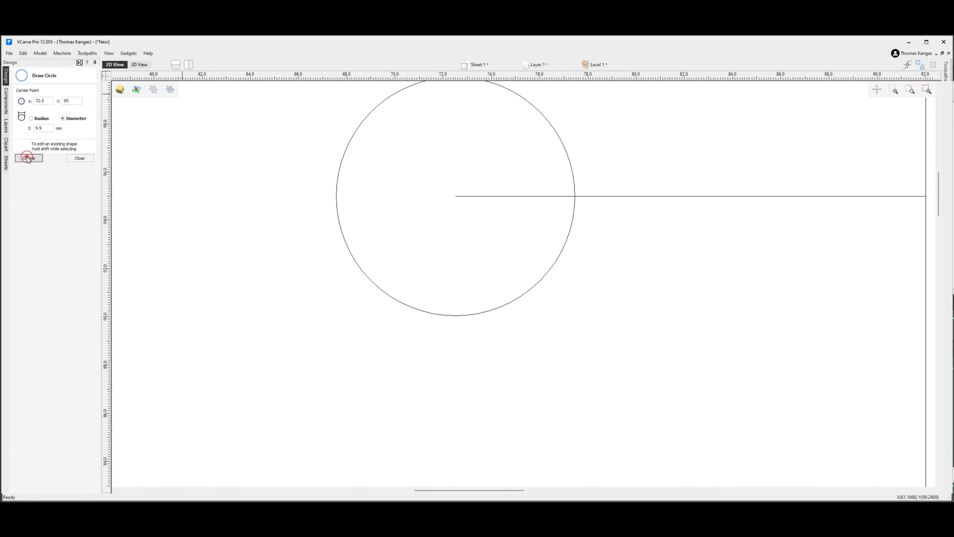
left_click(85, 158)
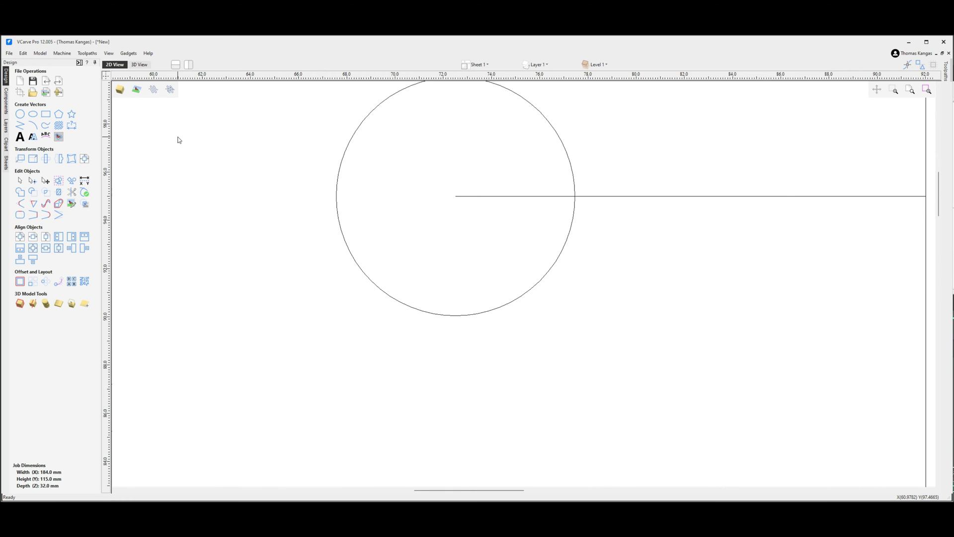
Start a 2D profile toolpath on the horizontal slot line with 8.75 mm cut depth.
left_click(79, 63)
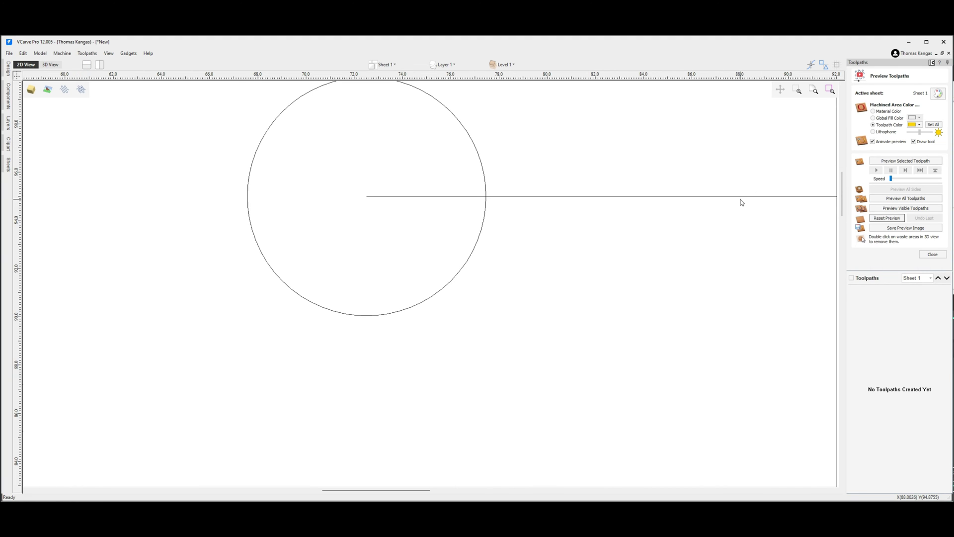
left_click(933, 255)
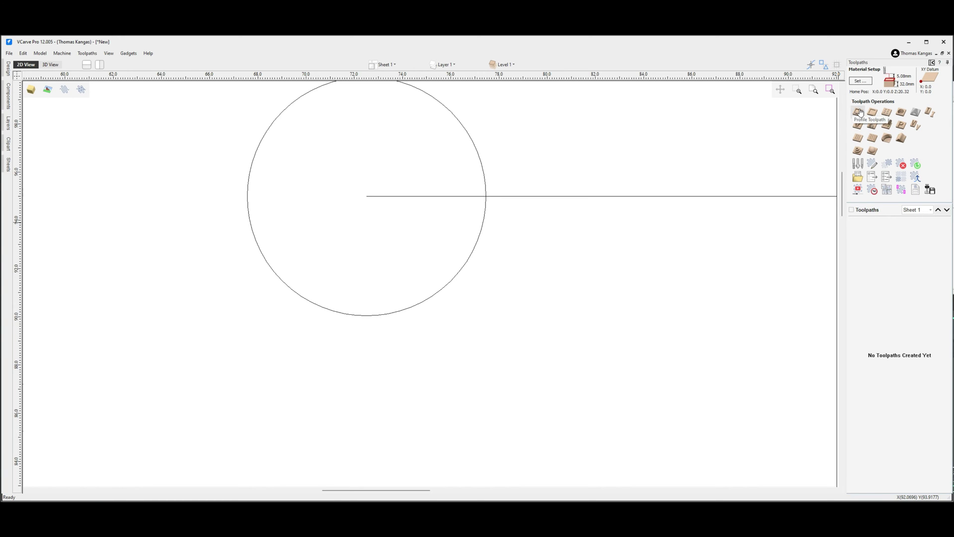
left_click(860, 113)
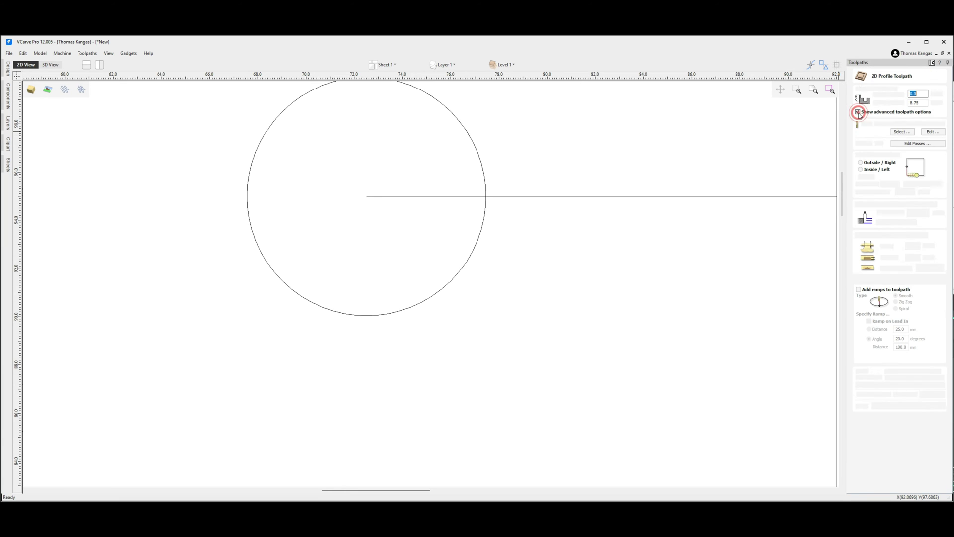
left_click(758, 196)
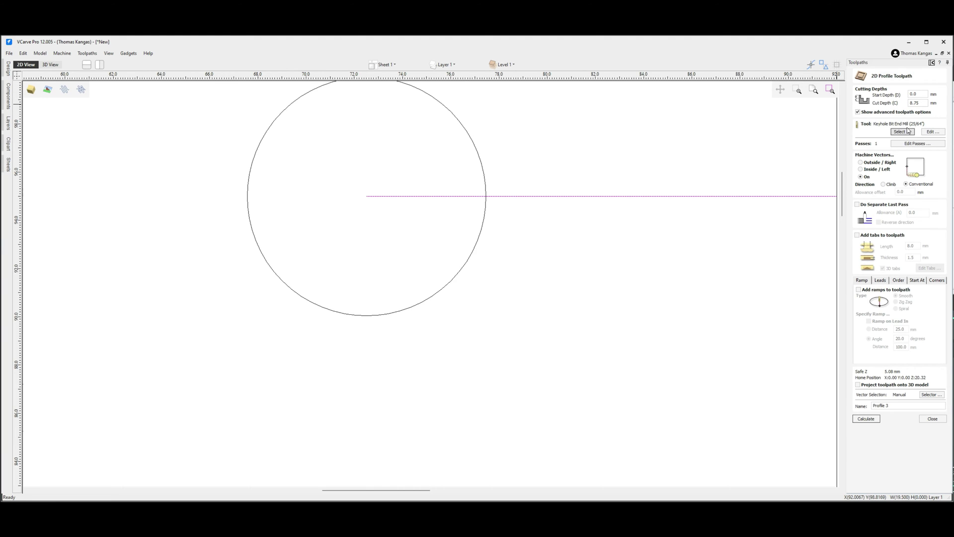
left_click(914, 105)
left_click(905, 134)
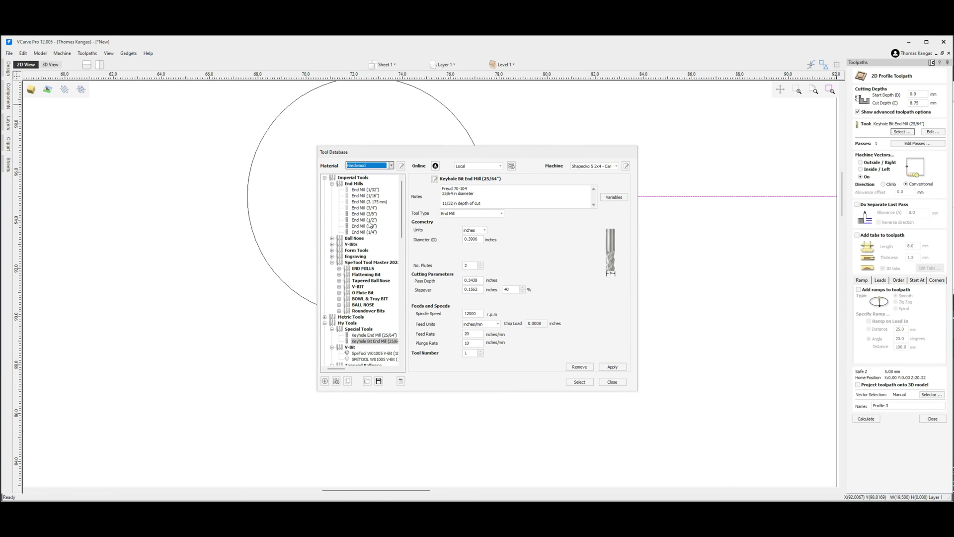
Use the 1/8" SpeTool W04007 spiral end mill and name the toolpath Profile 1.
scroll(374, 293, "down", 2)
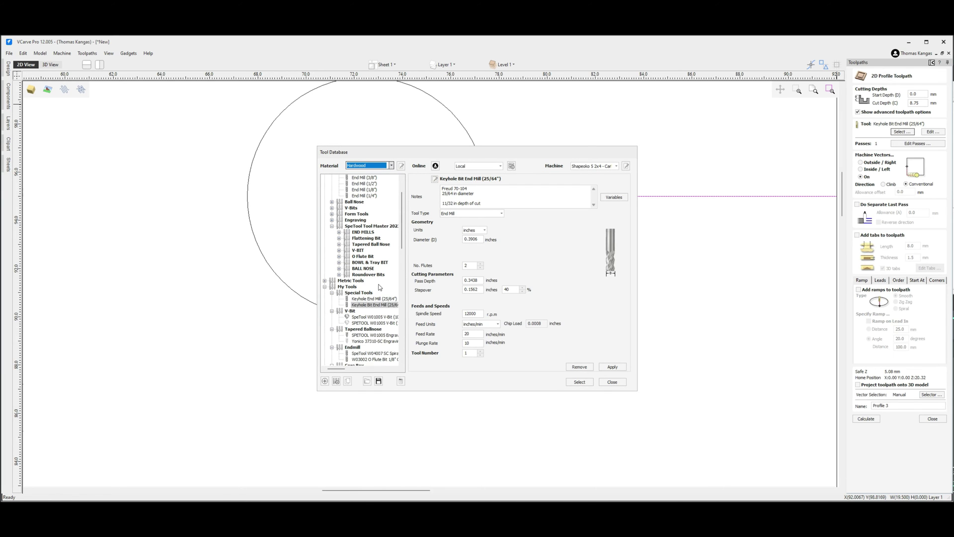
scroll(393, 260, "down", 1)
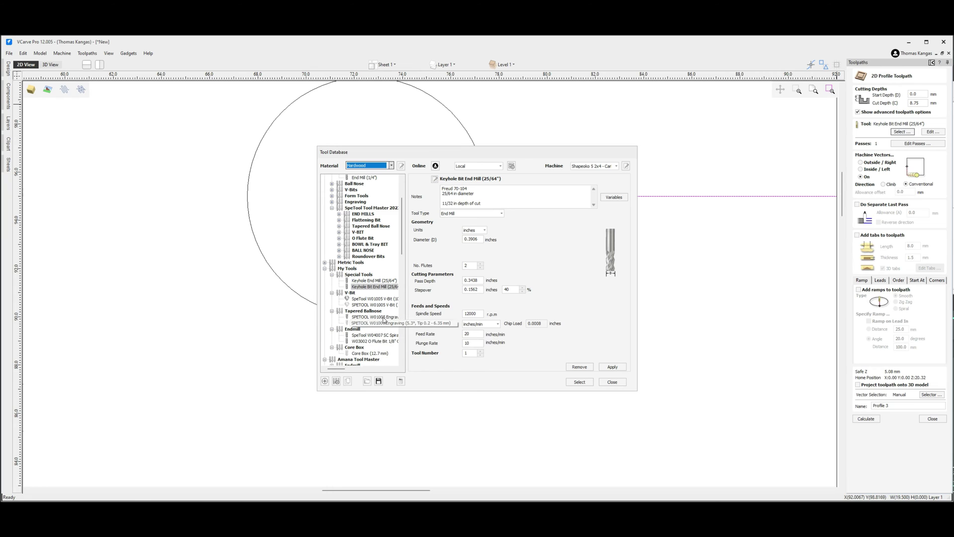
left_click(377, 335)
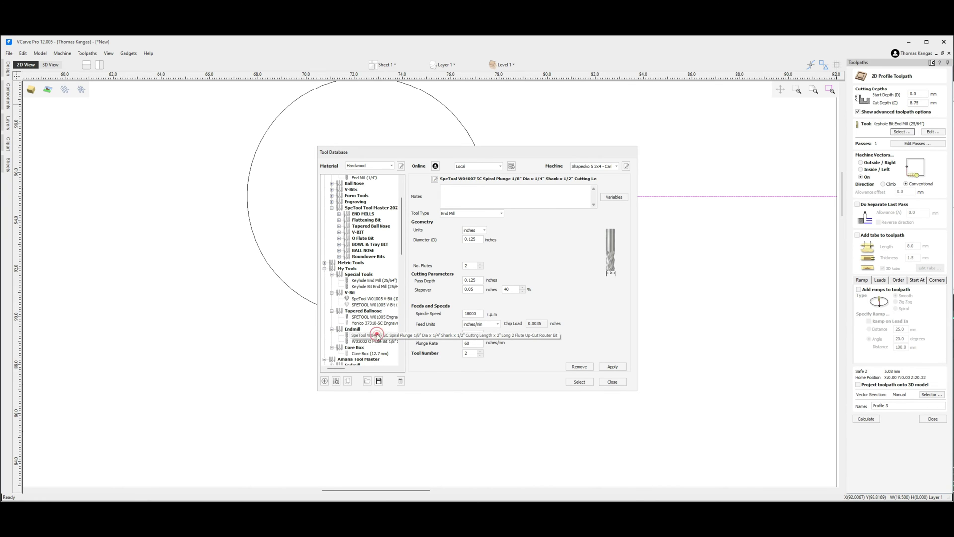
left_click(579, 382)
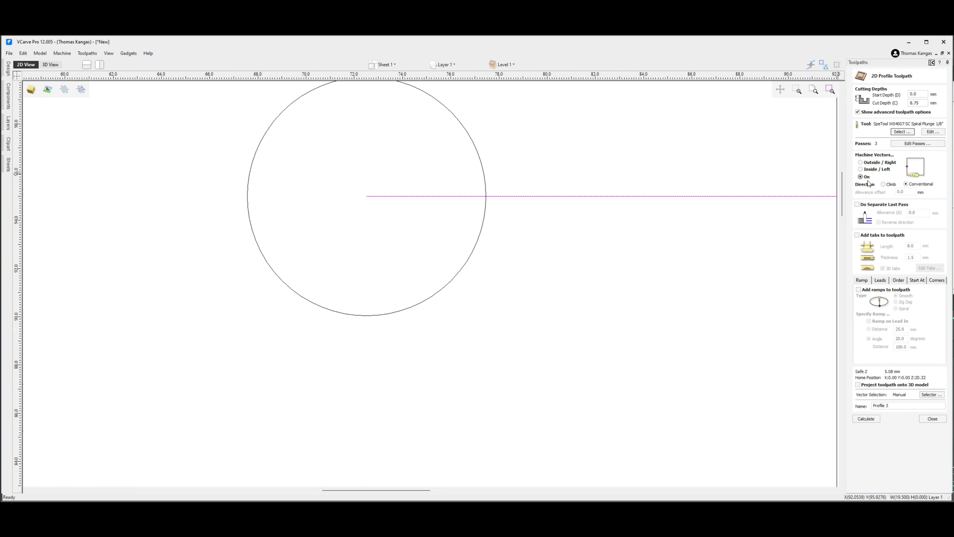
double_click(894, 404)
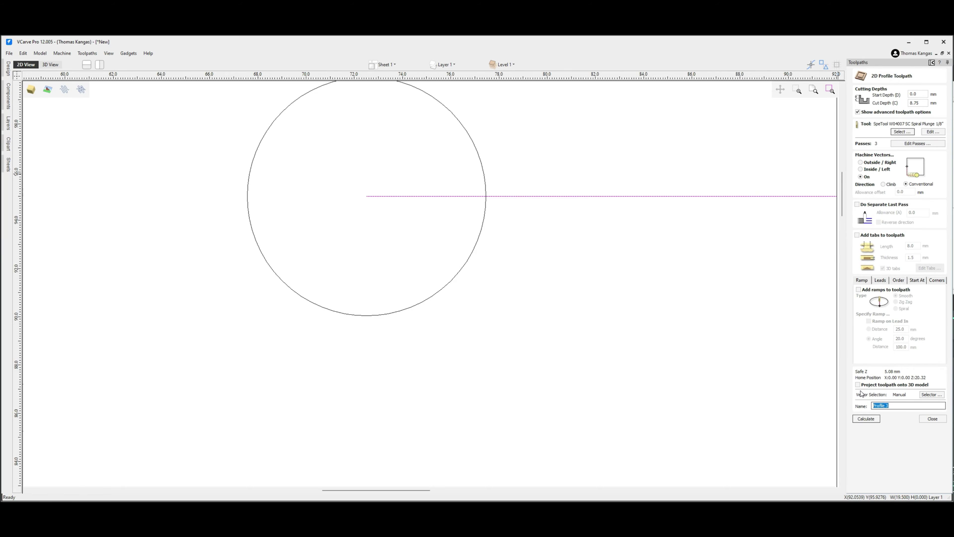
type("Pro")
left_click(867, 419)
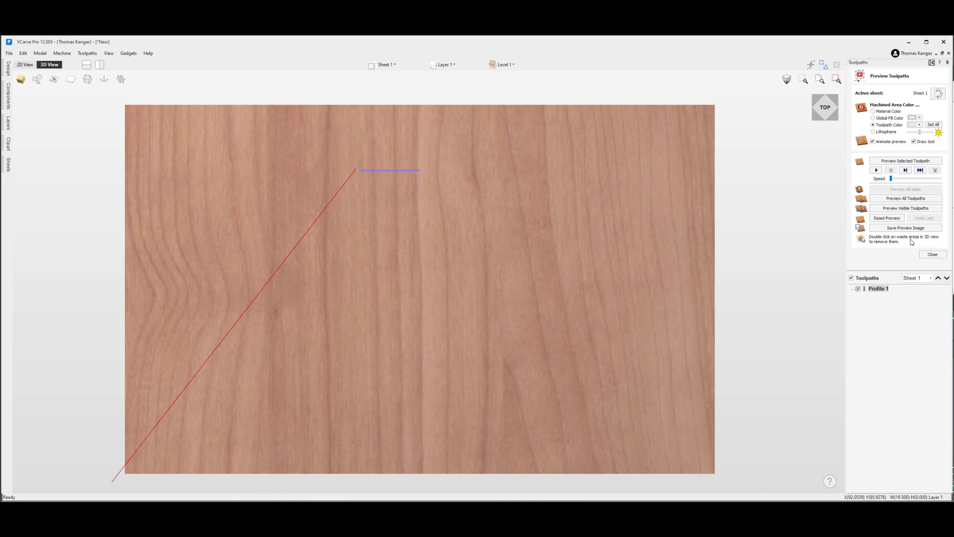
Zoom in on Profile 1 in 3D and play its simulated slot cut.
scroll(340, 144, "up", 5)
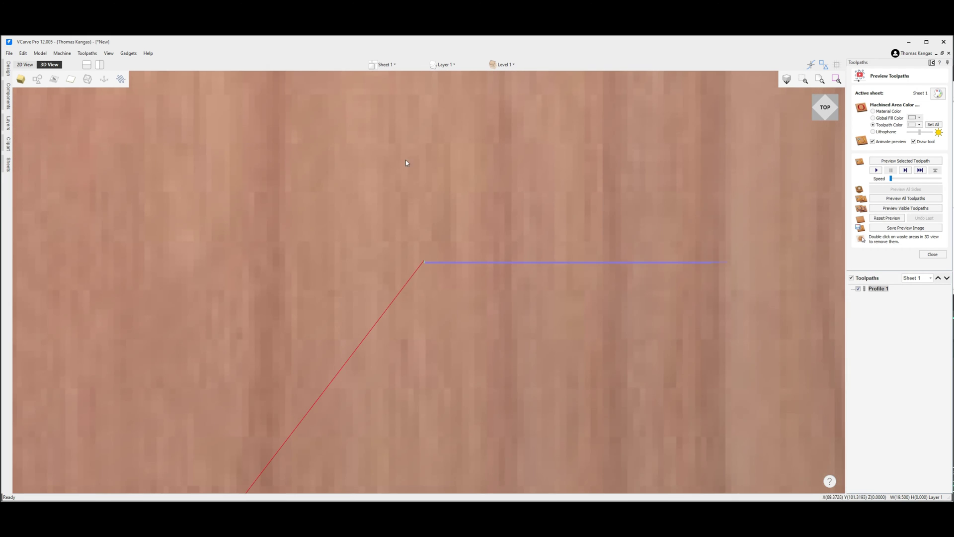
scroll(774, 251, "up", 3)
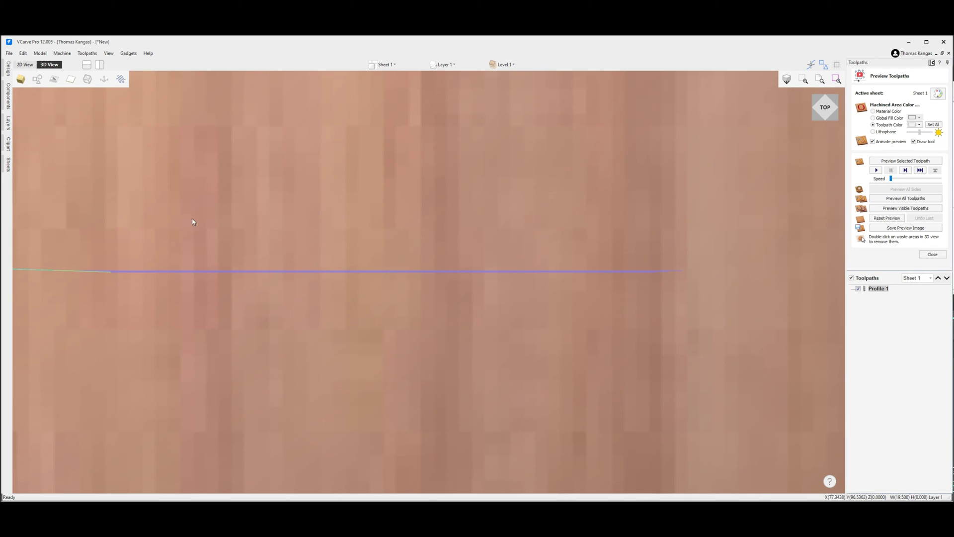
middle_click_drag(121, 237, 229, 269)
scroll(239, 268, "up", 1)
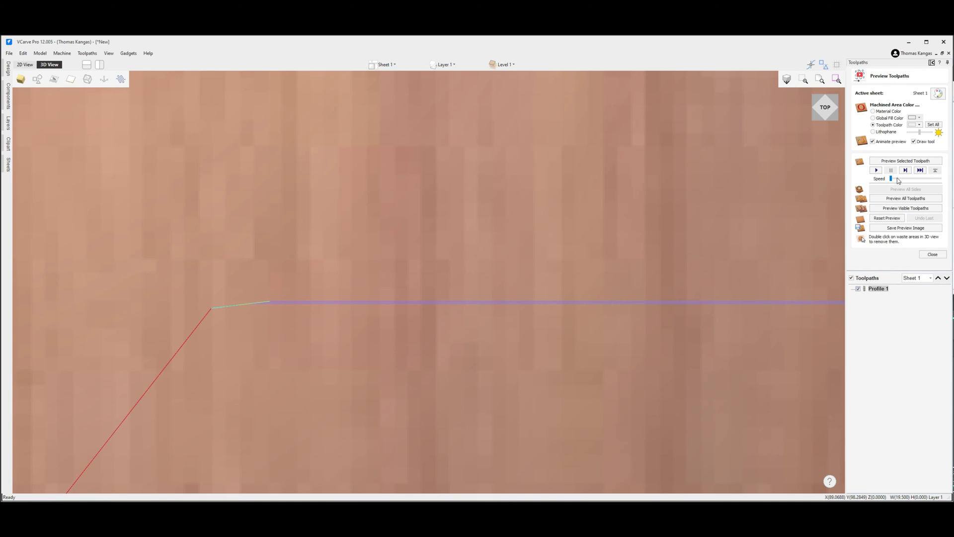
left_click(877, 171)
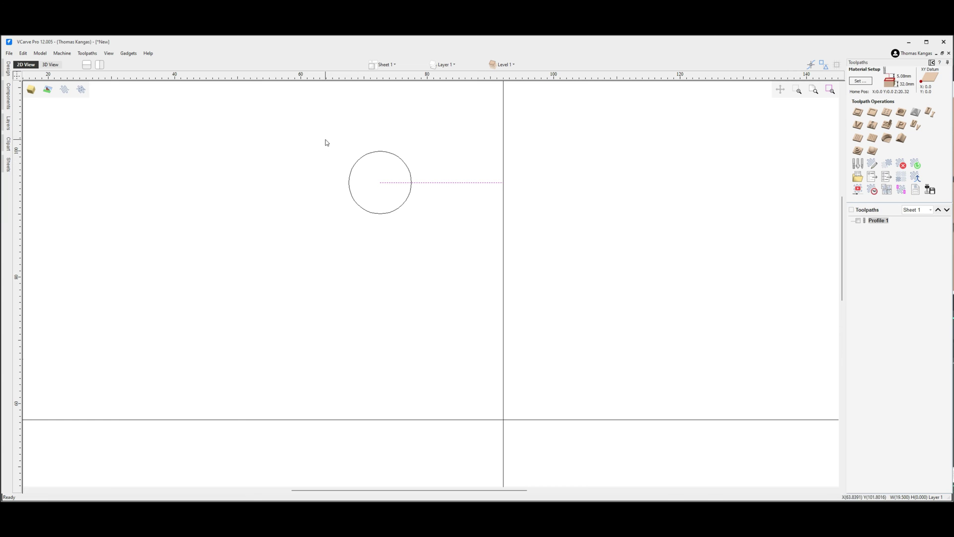
Pocket the 9.9 mm circle with the spiral end mill and calculate it as Pocket 1.
left_click(395, 211)
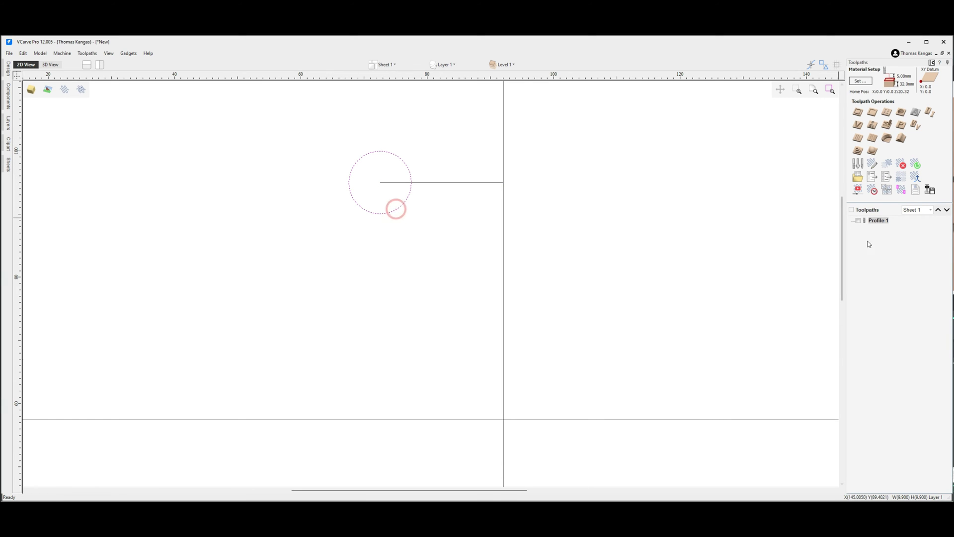
left_click(873, 115)
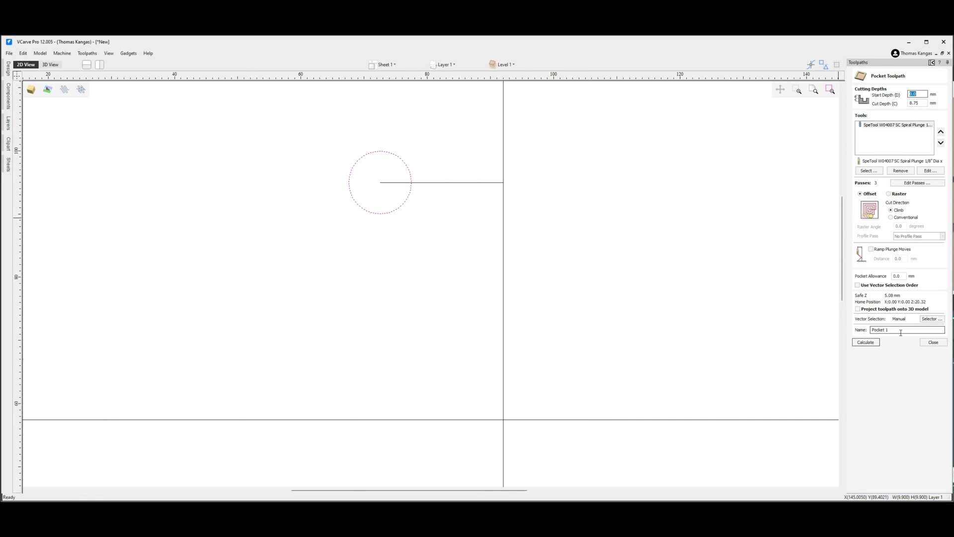
left_click(866, 342)
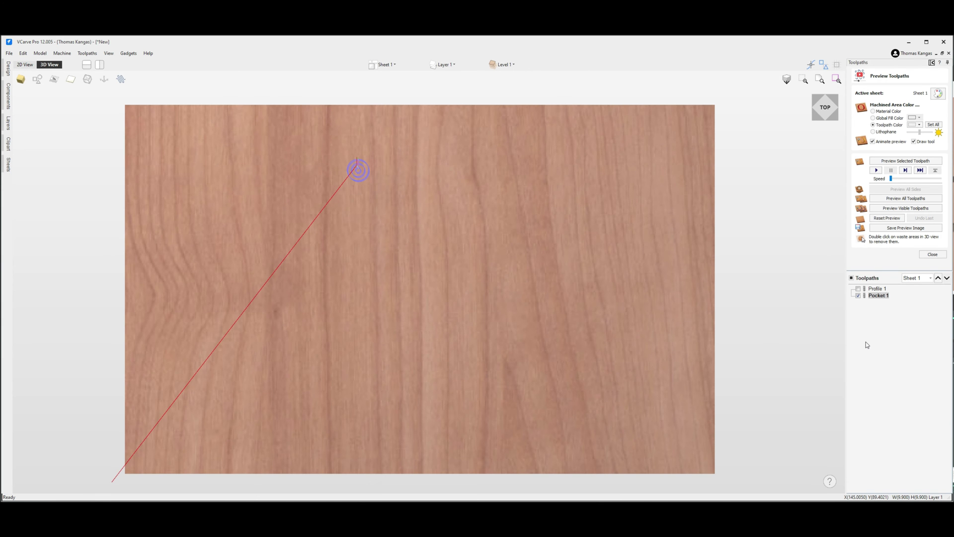
Reset the preview, simulate Pocket 1 and Profile 1 together, then return to 2D View.
left_click(876, 170)
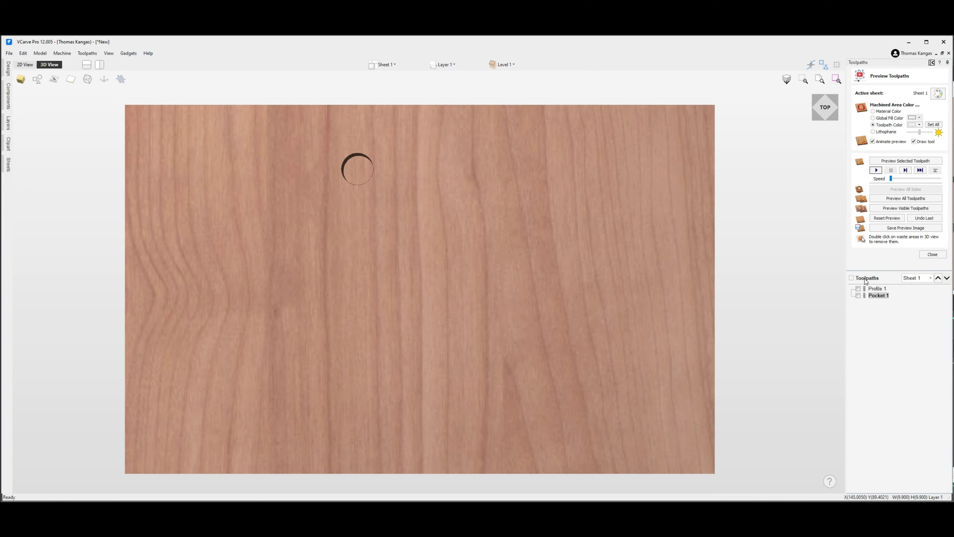
left_click(858, 288)
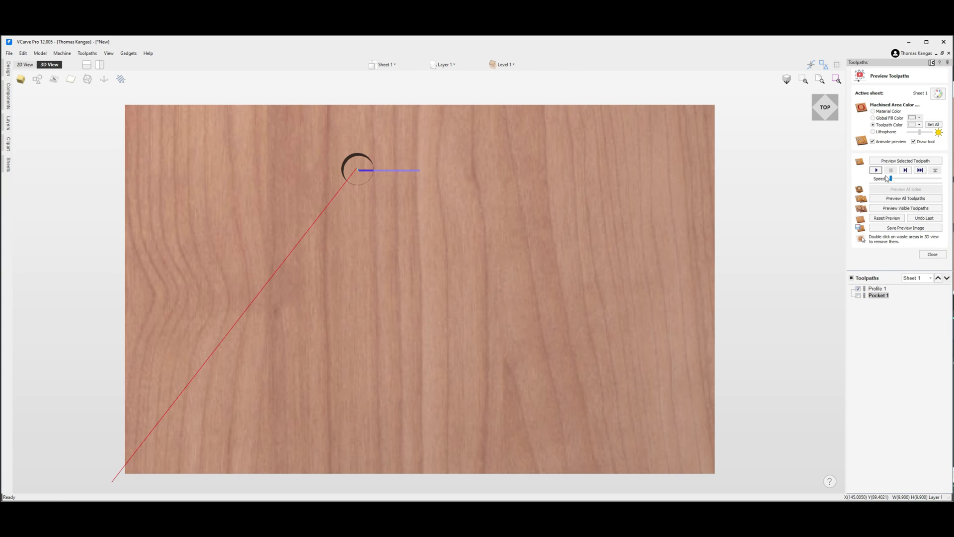
left_click(877, 172)
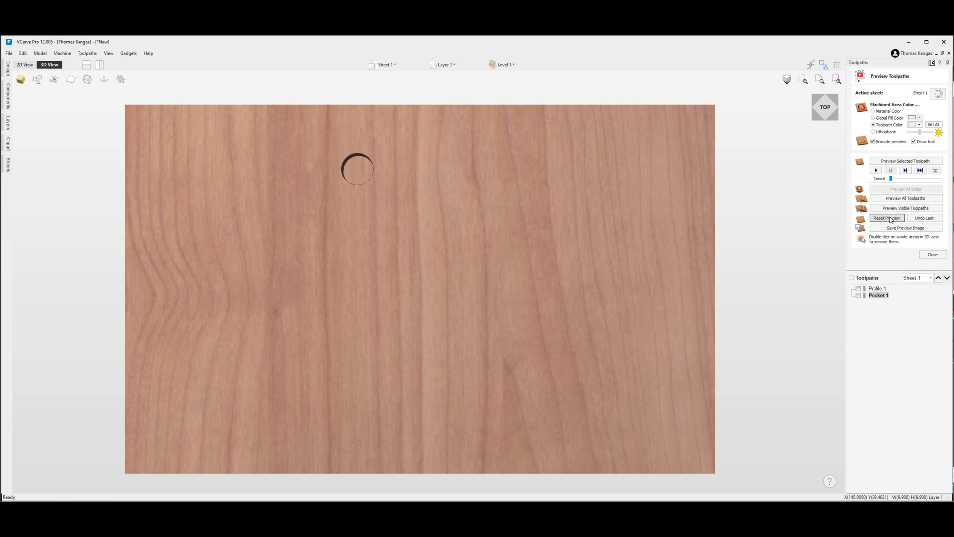
left_click(888, 218)
left_click(858, 289)
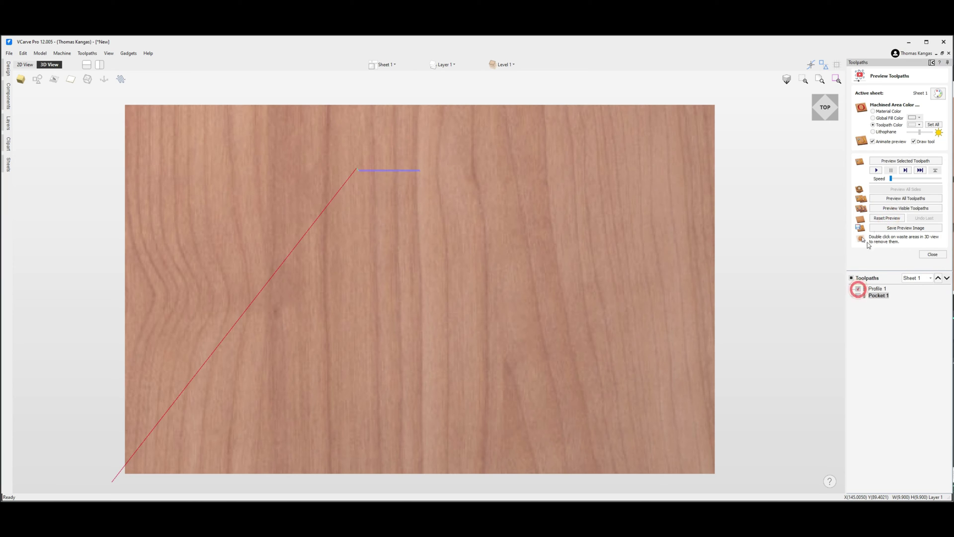
left_click(884, 202)
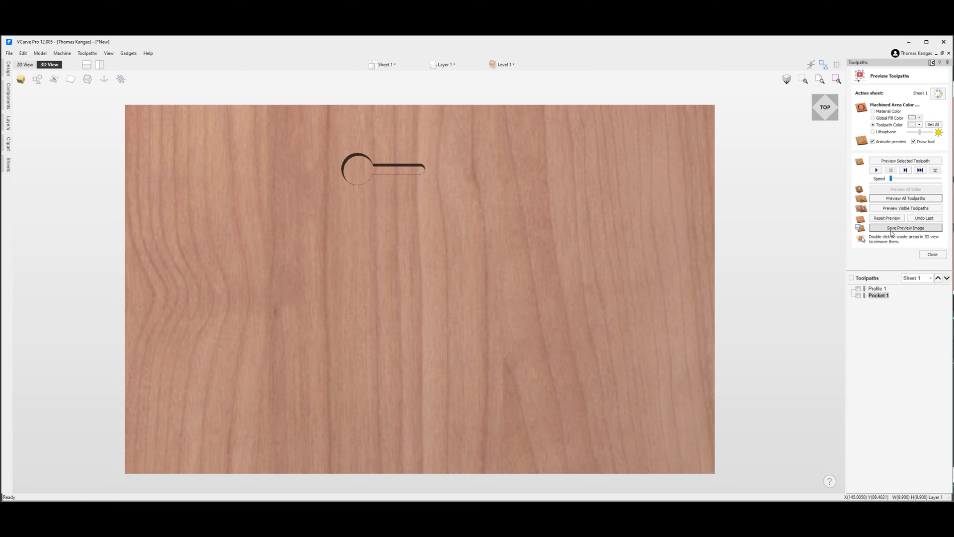
key("F2")
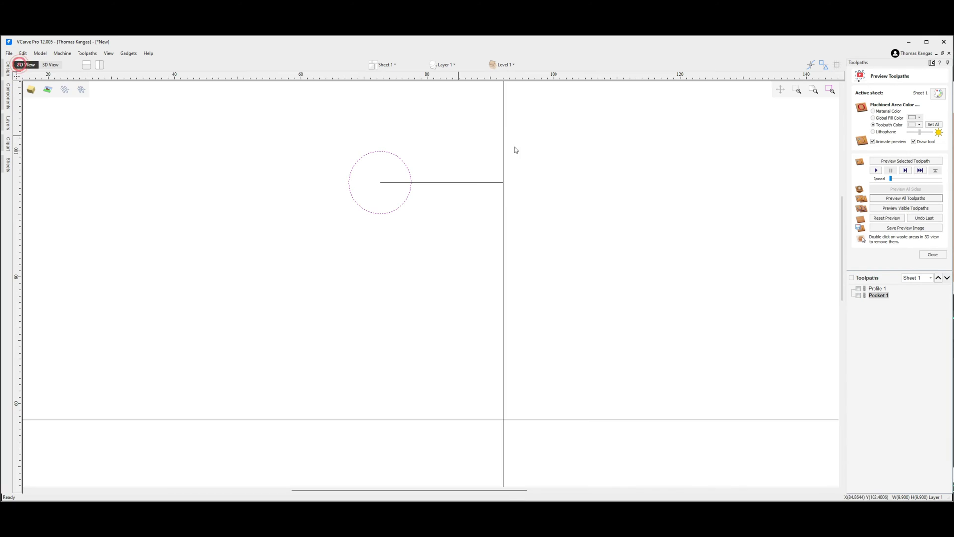
Start a new profile toolpath that uses the Keyhole Bit End Mill (25/64") from the tool database.
left_click(933, 254)
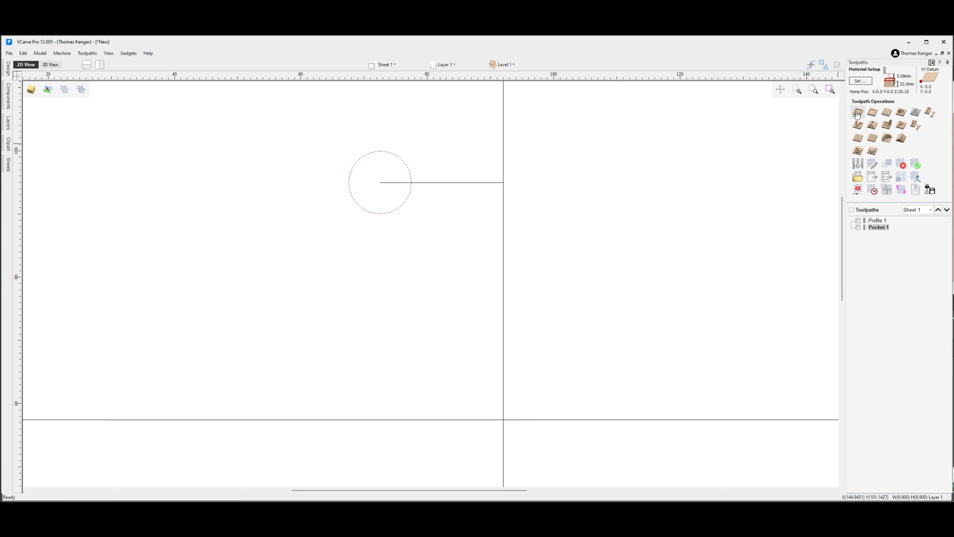
left_click(858, 113)
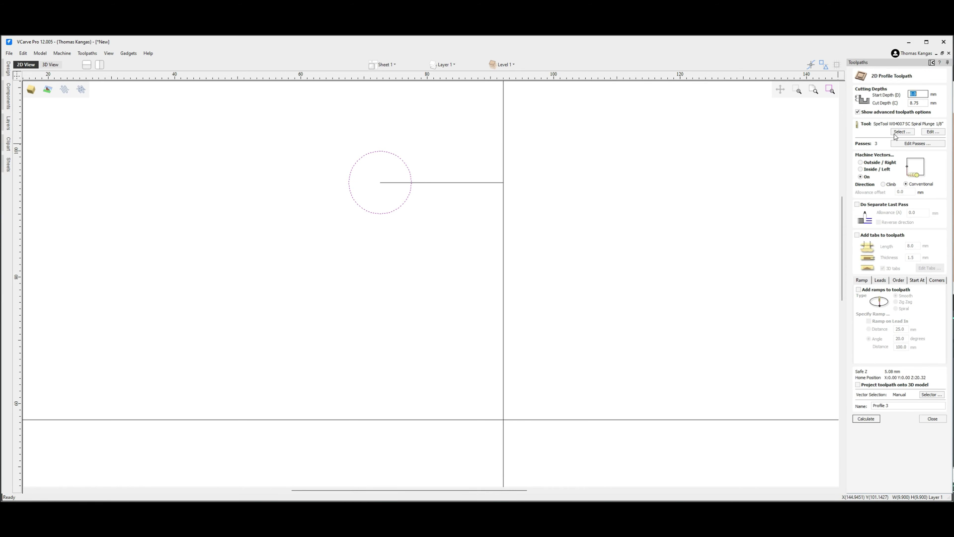
left_click(904, 132)
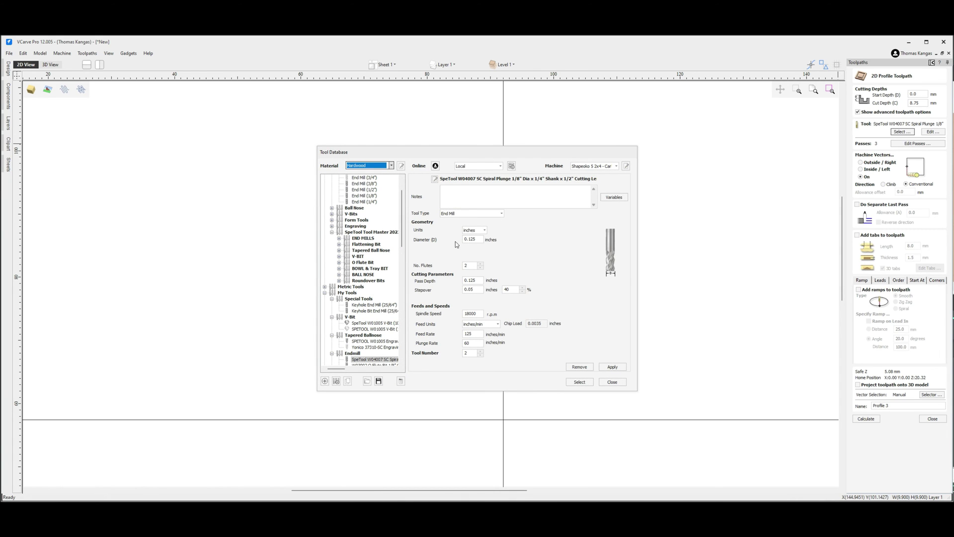
scroll(372, 304, "down", 2)
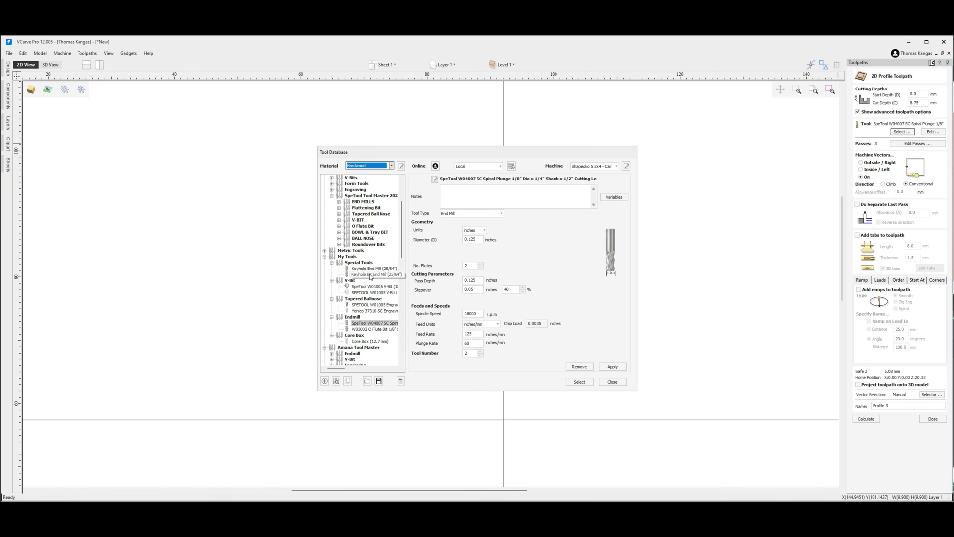
left_click(370, 274)
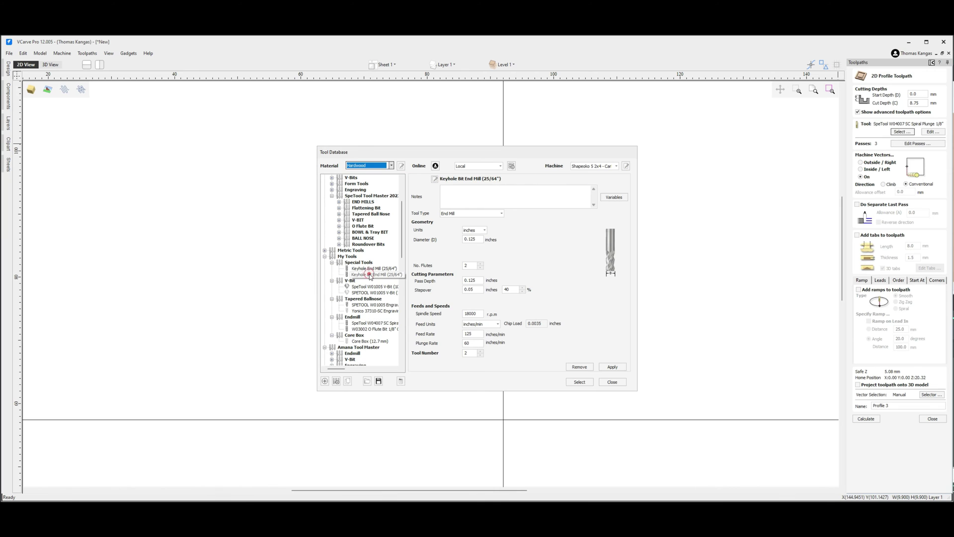
left_click(581, 383)
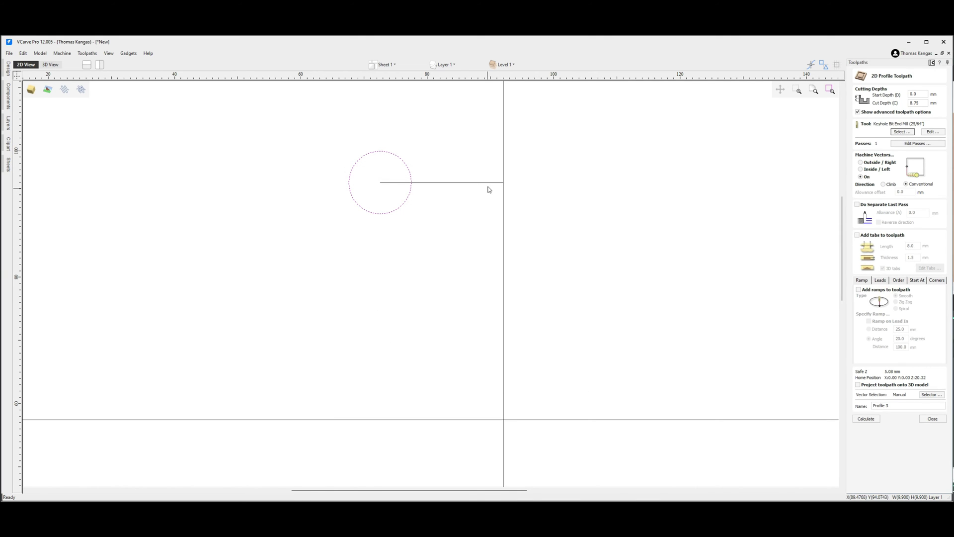
Calculate the keyhole-bit profile along the horizontal line as Profile 2 and review its 3D cut.
left_click(490, 183)
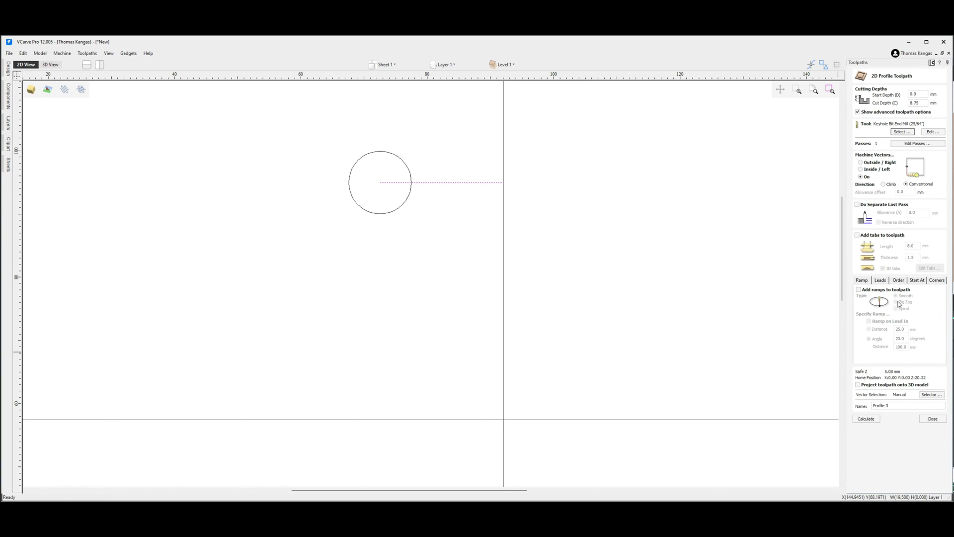
left_click(896, 407)
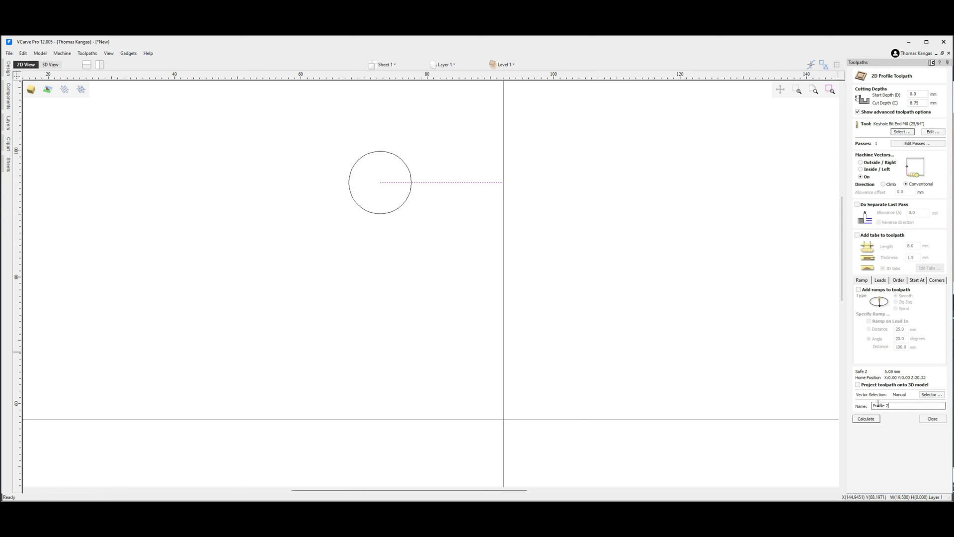
left_click(866, 421)
left_click(867, 419)
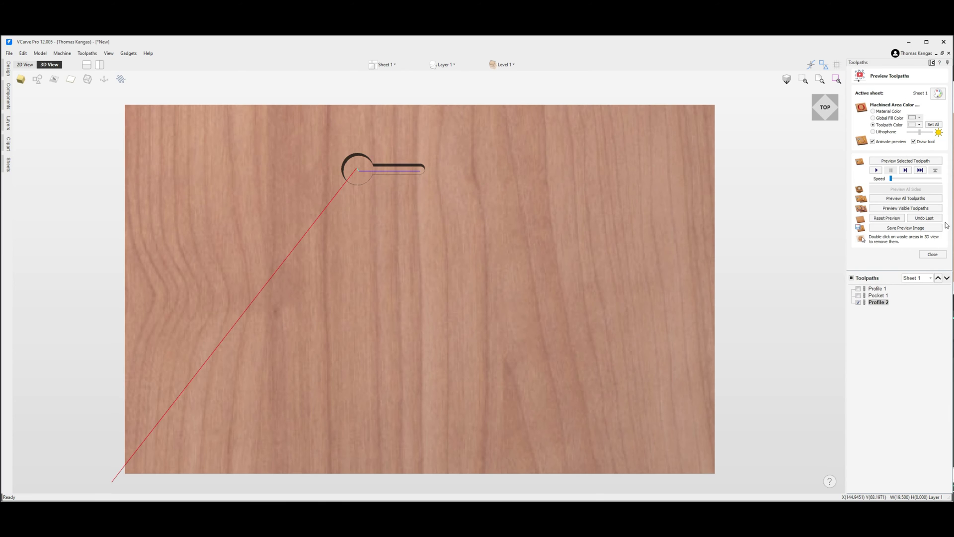
left_click(939, 256)
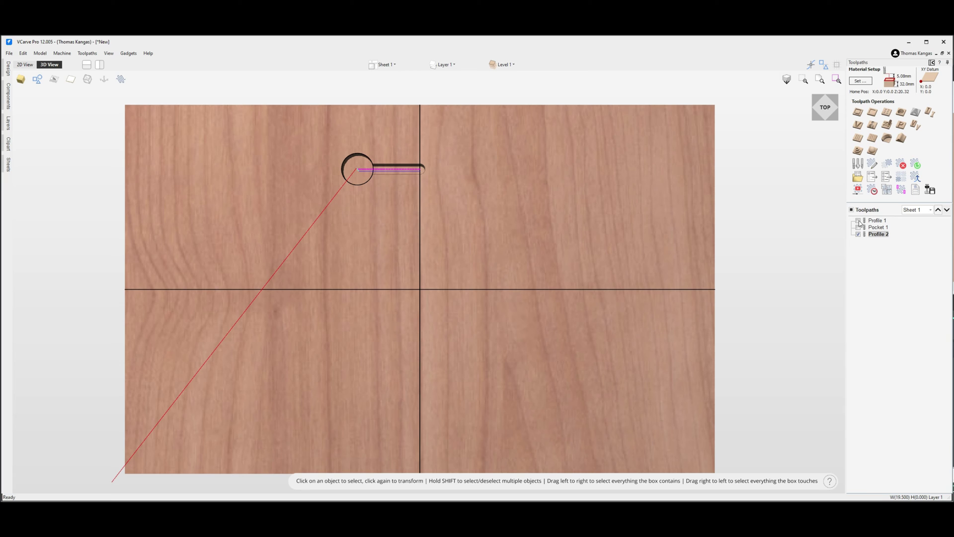
Make all three toolpaths visible and choose to save the visible toolpaths to one file.
left_click(852, 210)
left_click(852, 209)
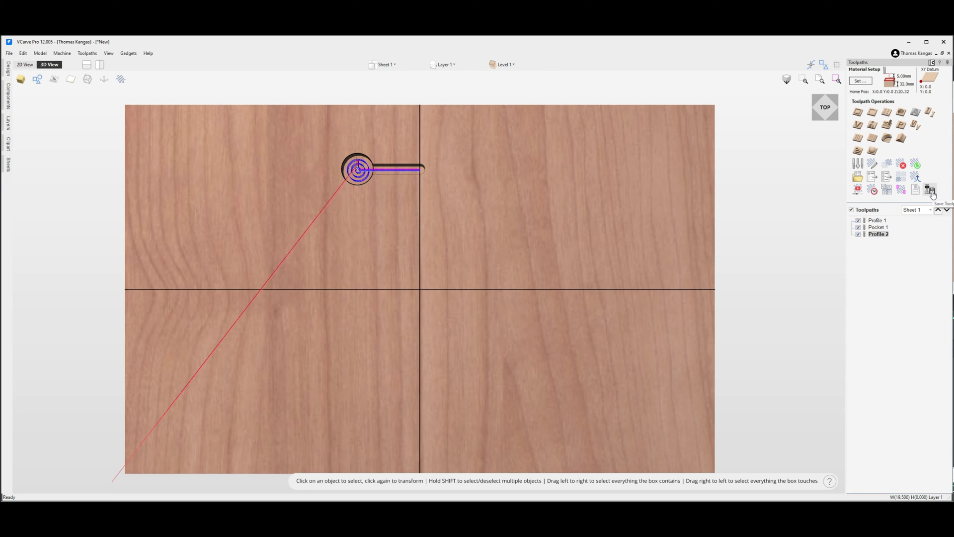
left_click(933, 193)
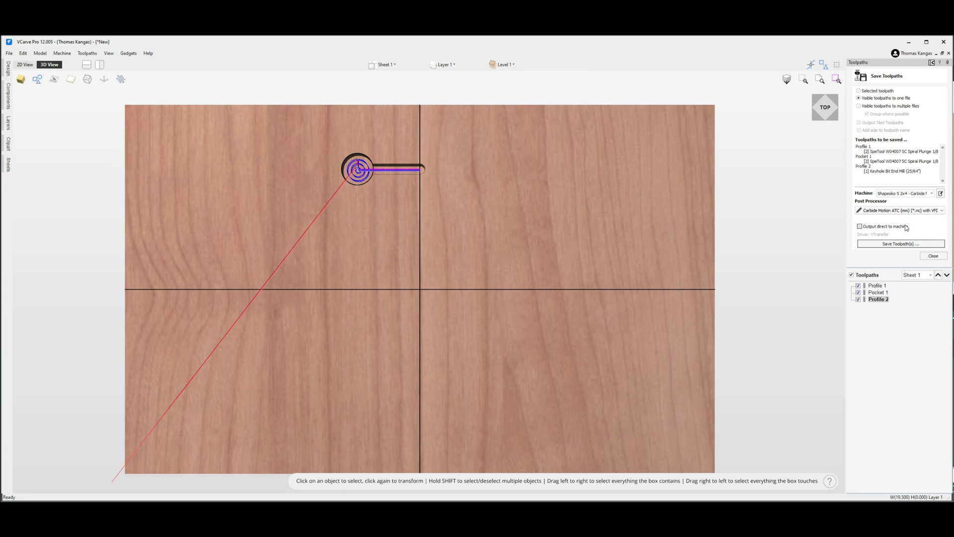
left_click(903, 244)
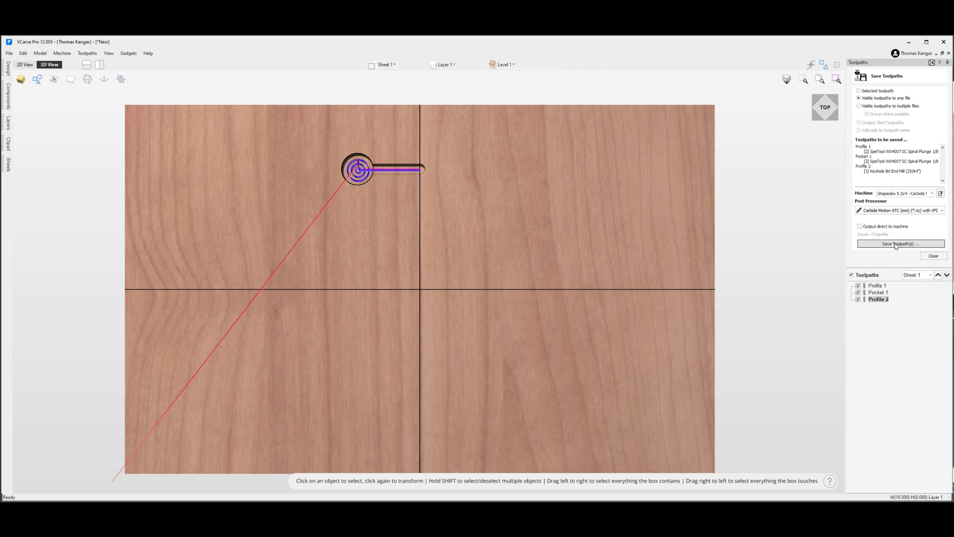
left_click(896, 244)
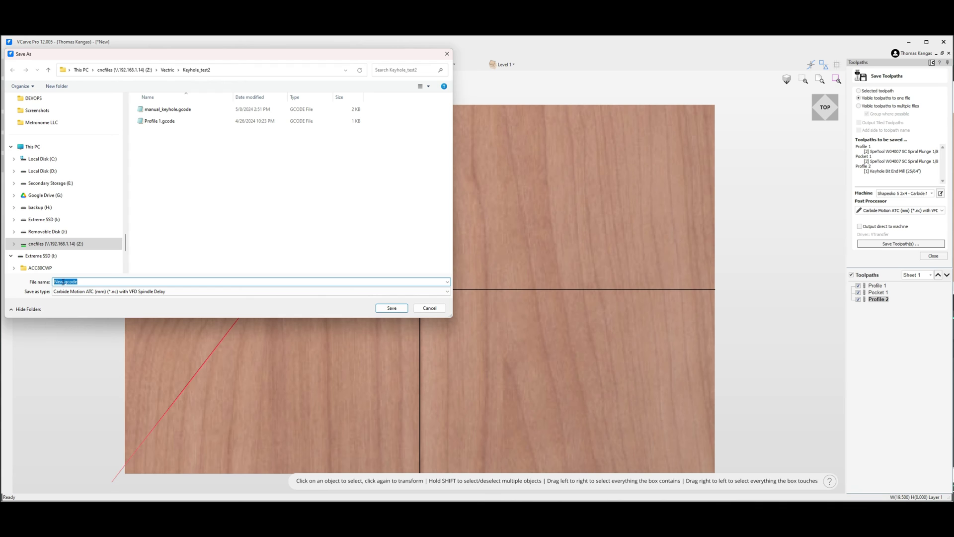
left_click(63, 283)
Save the G-code file into the Keyhole_test2 folder.
left_click(390, 307)
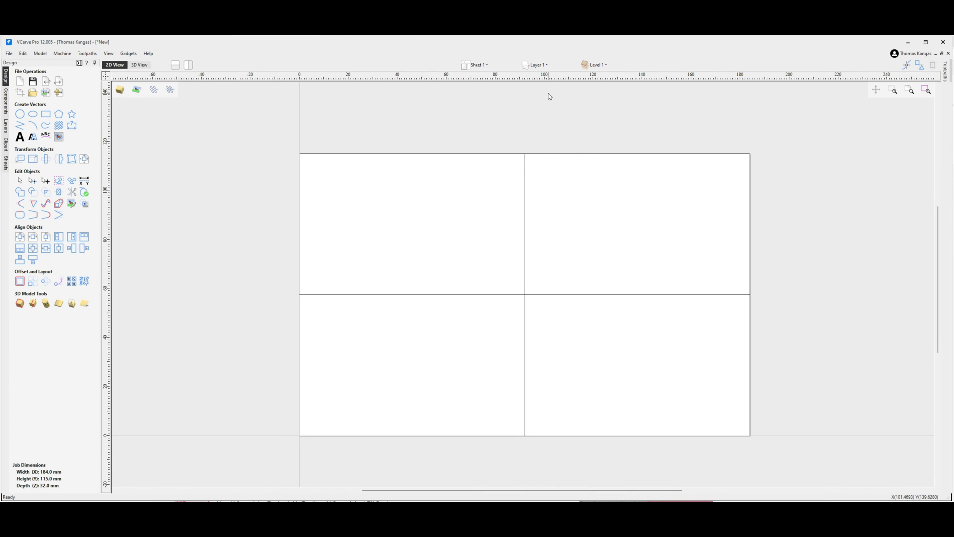
Create a single 9.9 mm diameter circle at X 72.5, Y 95 with the Draw Circle tool.
left_click(19, 115)
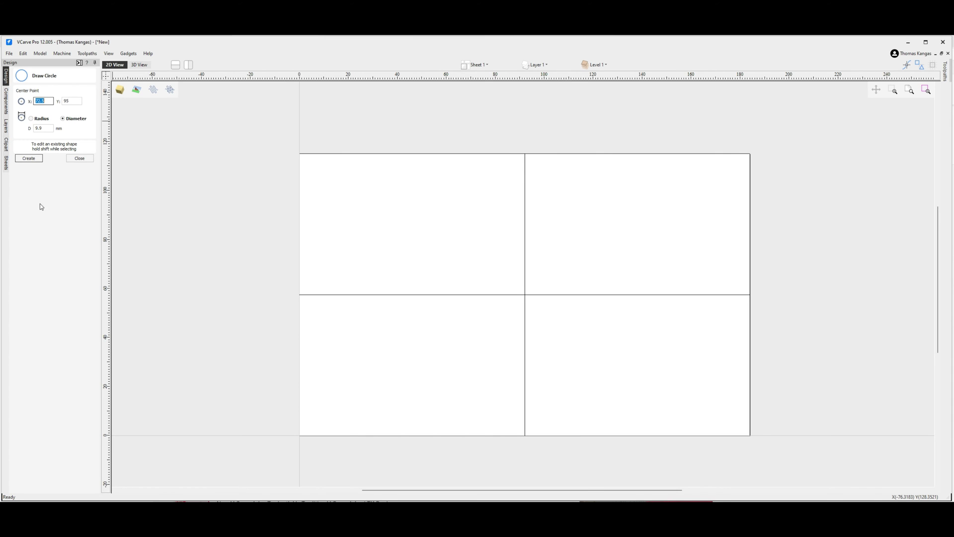
left_click(29, 158)
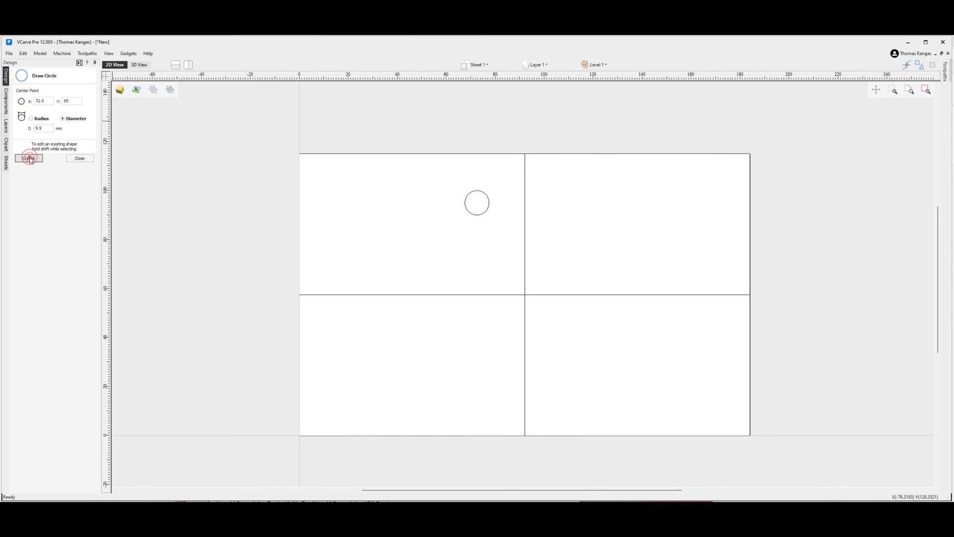
left_click(80, 158)
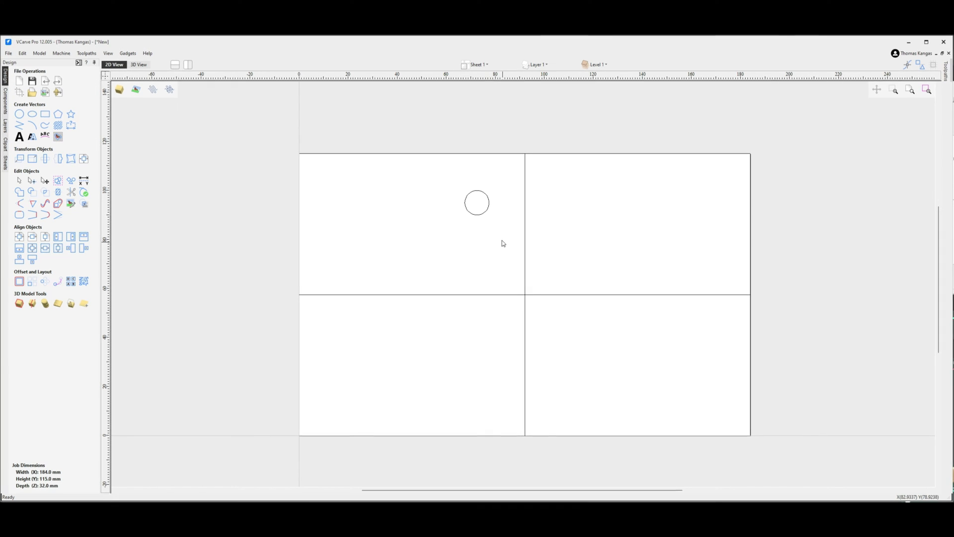
Launch the Keyhole Toolpath gadget on the circle with a Horizontal - Left to Right slot.
left_click(479, 215)
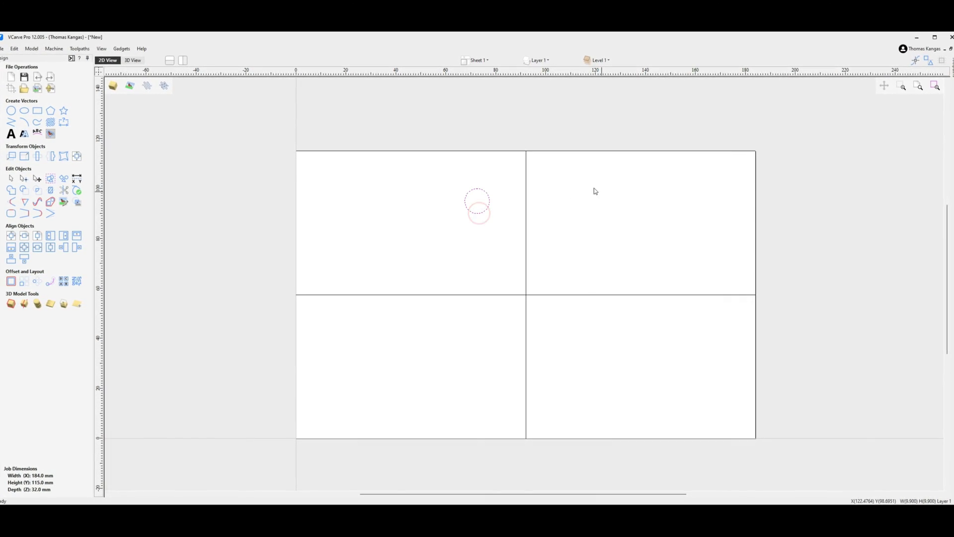
left_click(119, 47)
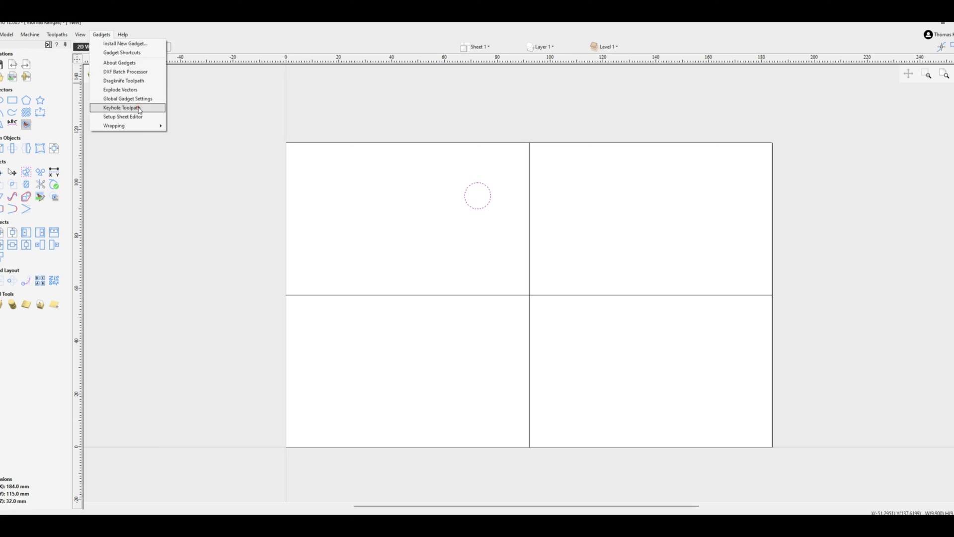
left_click(141, 111)
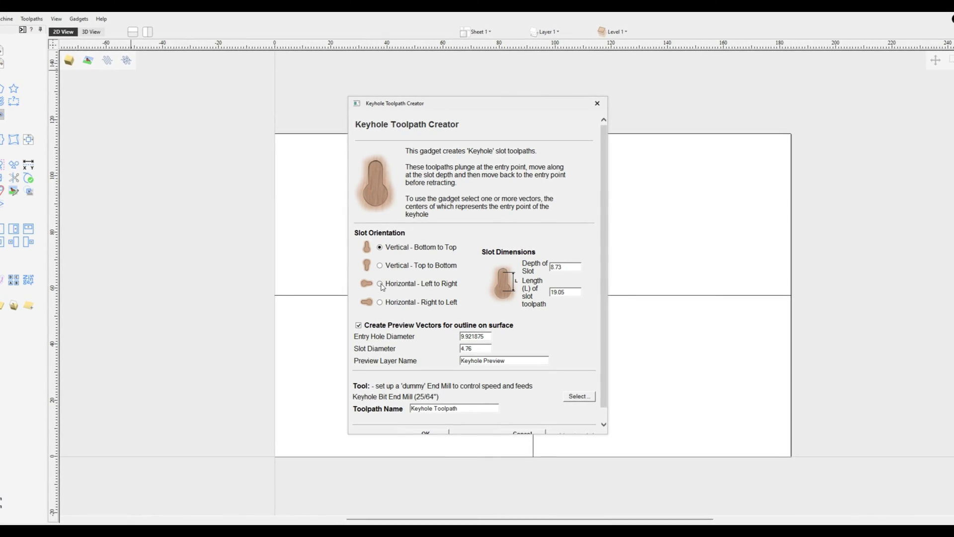
left_click(381, 285)
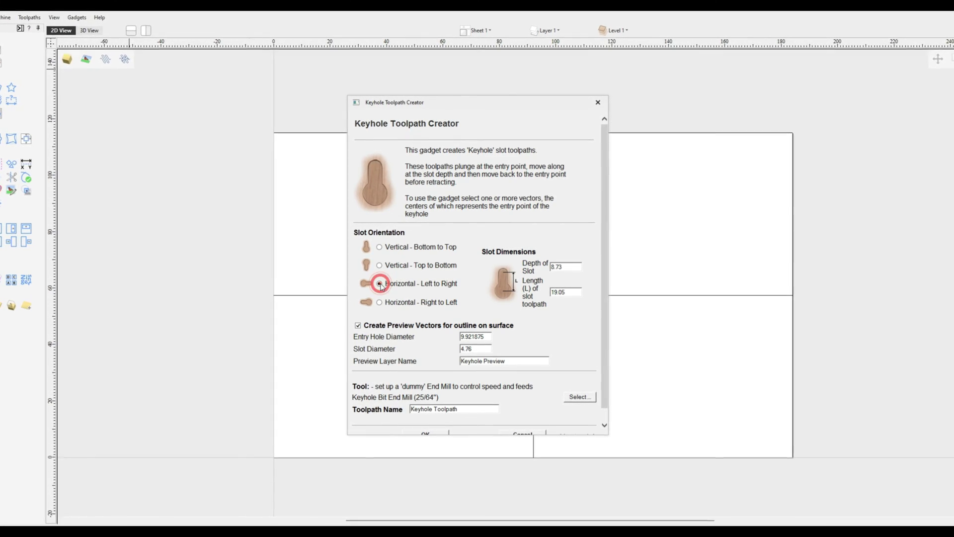
Set slot depth 8.75 and length 20.00, and name it Keyhole Toolpath Gadget.
left_click(569, 267)
key("BackSpace")
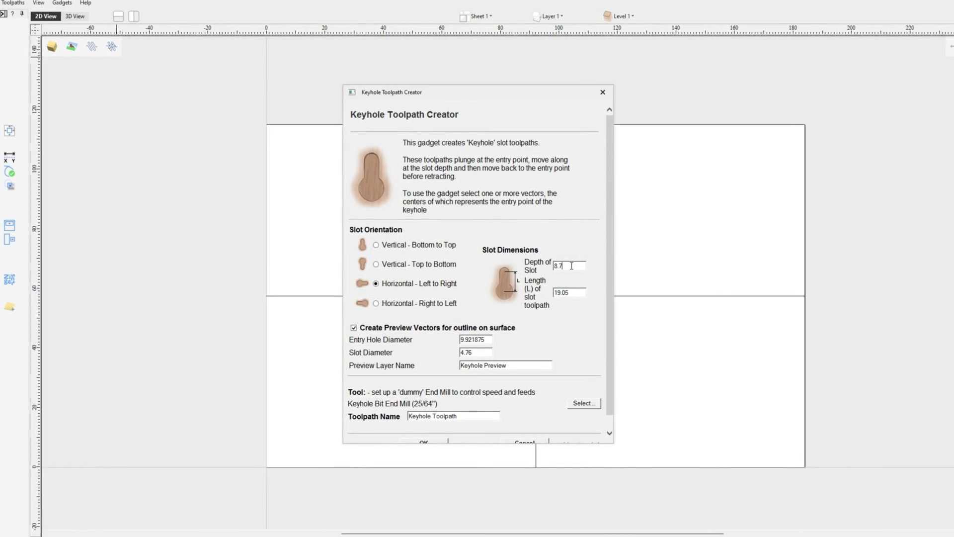
type("5")
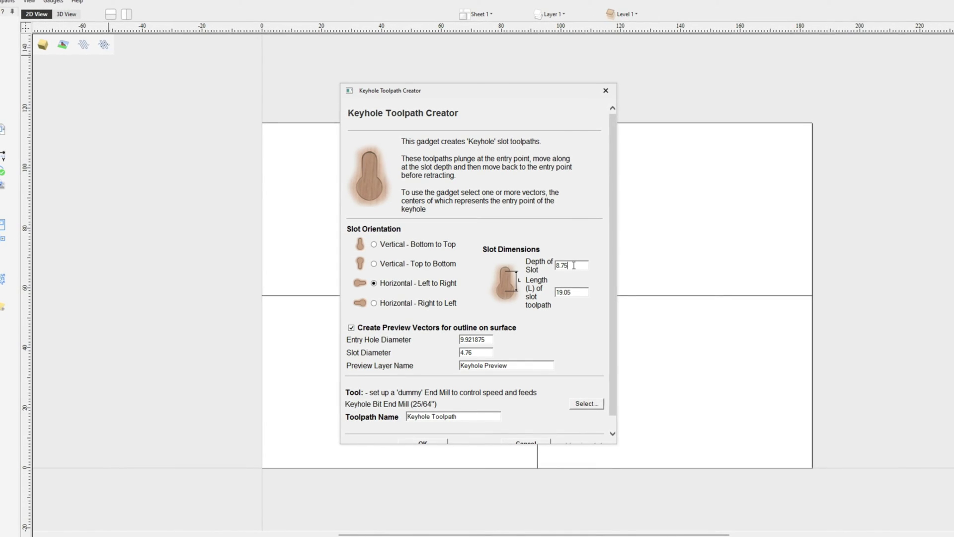
double_click(572, 293)
type("20.00")
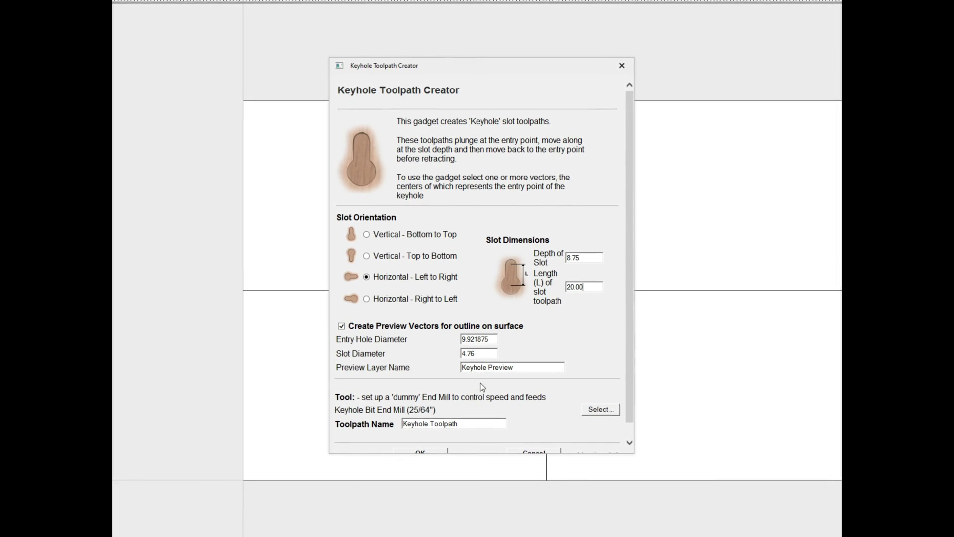
scroll(474, 380, "down", 1)
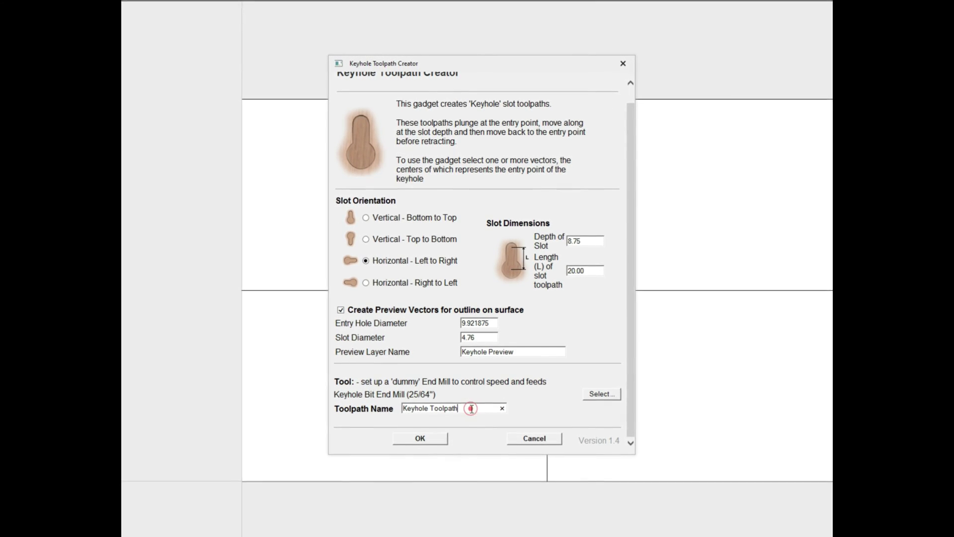
left_click(403, 408)
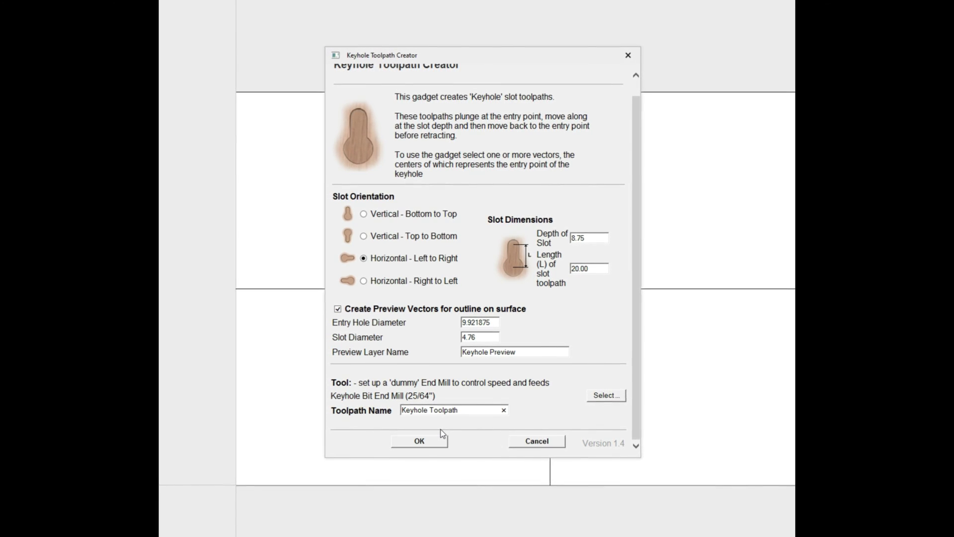
type("Gadget")
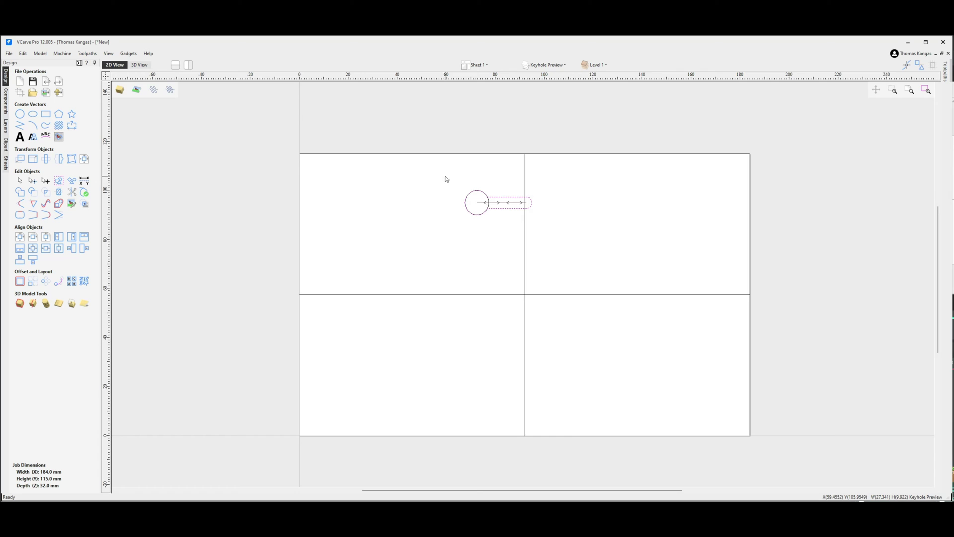
Zoom around the keyhole slot preview, then bring up the Toolpaths panel listing the gadget toolpath.
scroll(446, 175, "up", 4)
scroll(582, 170, "up", 3)
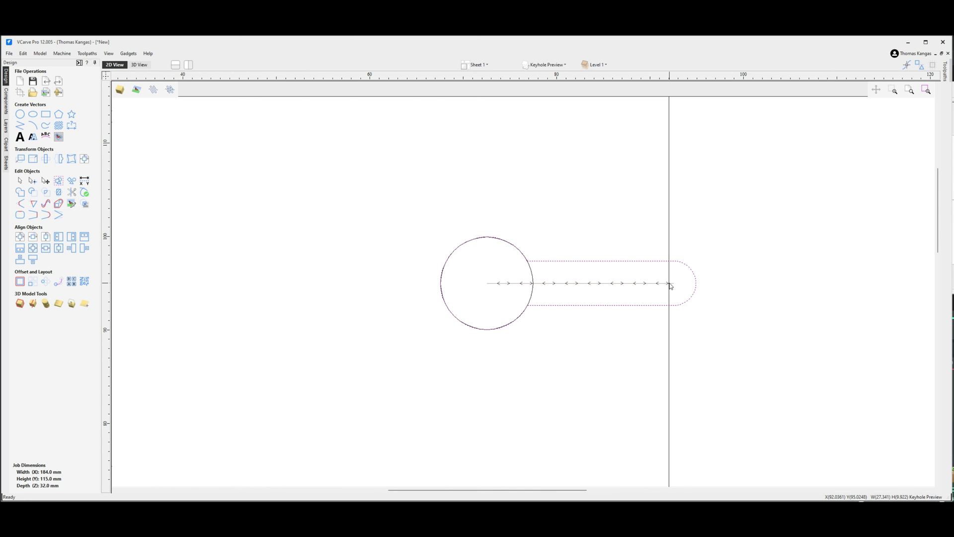
scroll(591, 249, "down", 4)
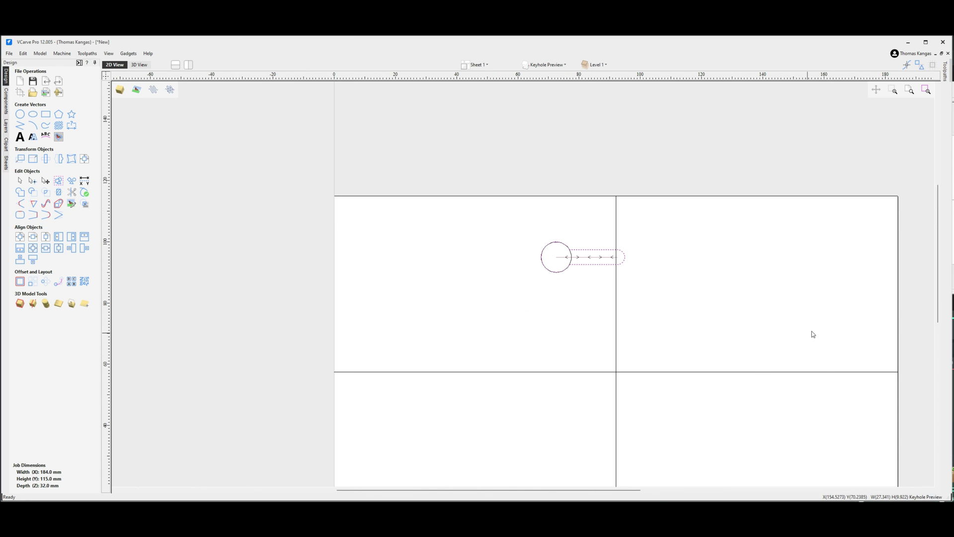
scroll(800, 335, "down", 2)
scroll(736, 397, "up", 2)
scroll(727, 397, "down", 4)
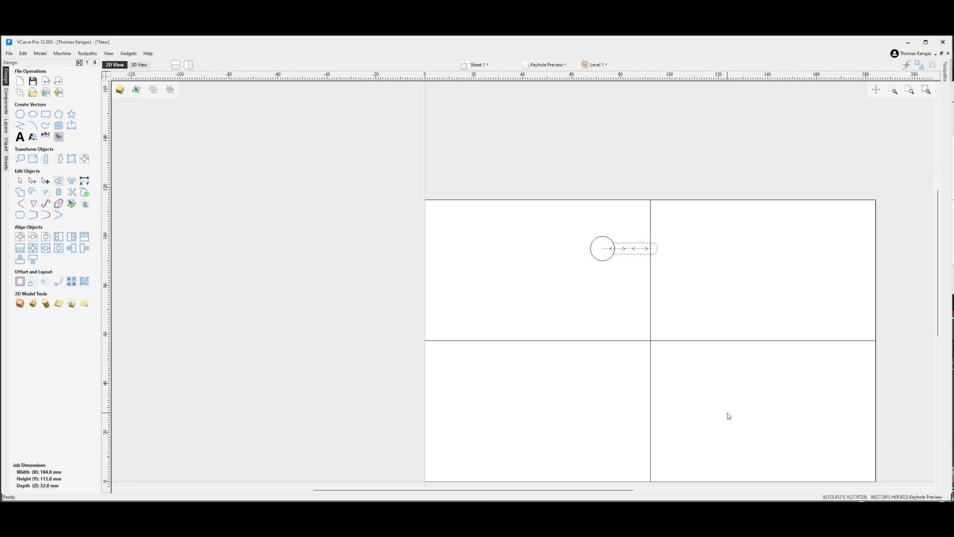
scroll(621, 403, "up", 1)
scroll(634, 427, "up", 1)
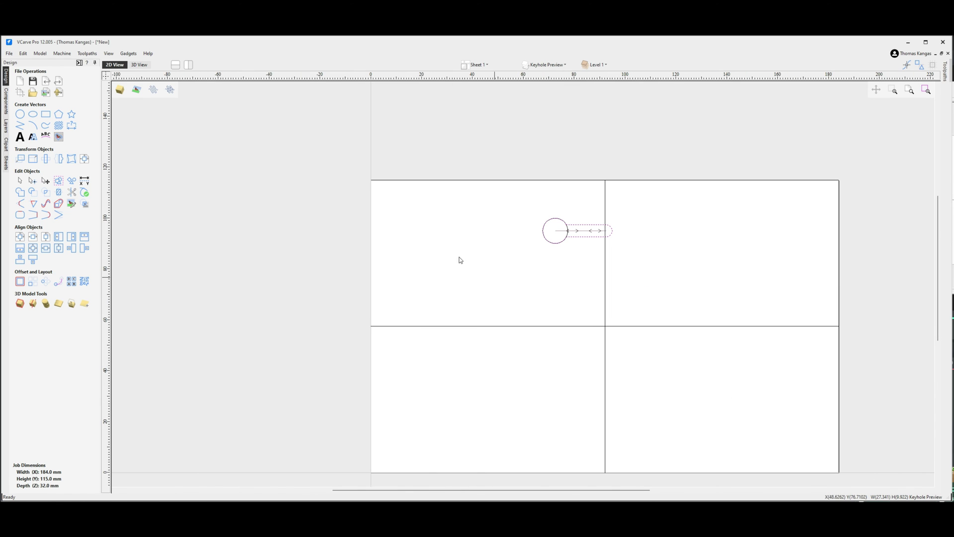
left_click(79, 63)
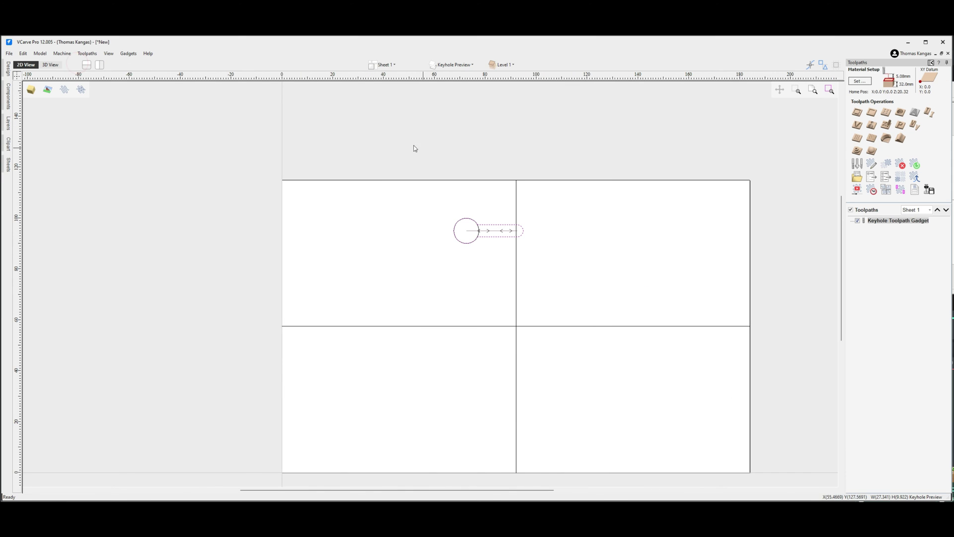
Calculate a Pocket 1 toolpath with 0.0 start depth and 8.75 mm cut depth.
mouse_move(903, 222)
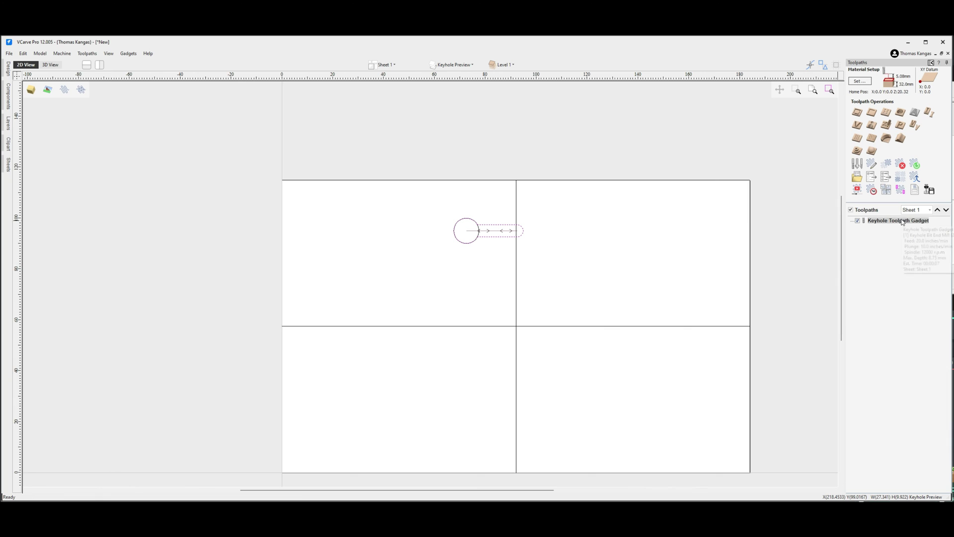
left_click(872, 115)
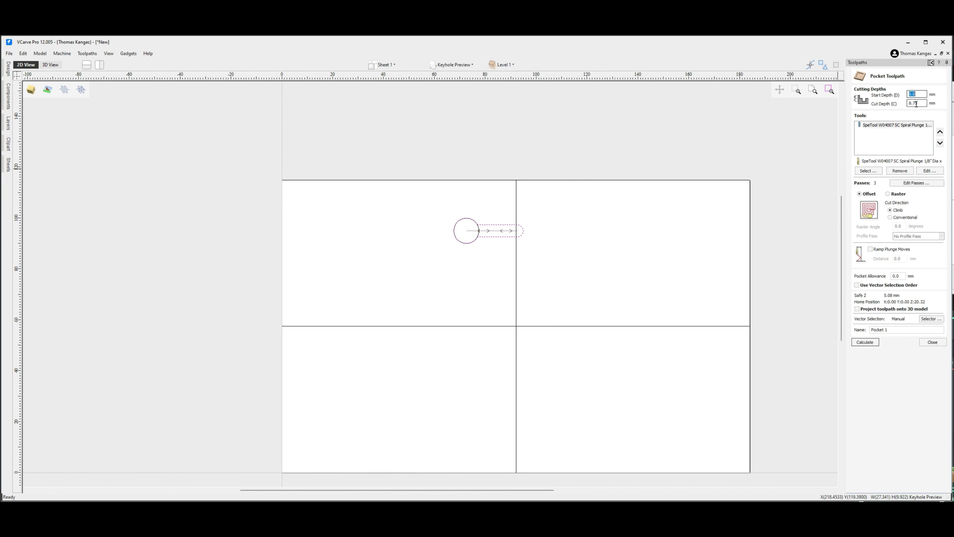
left_click(866, 342)
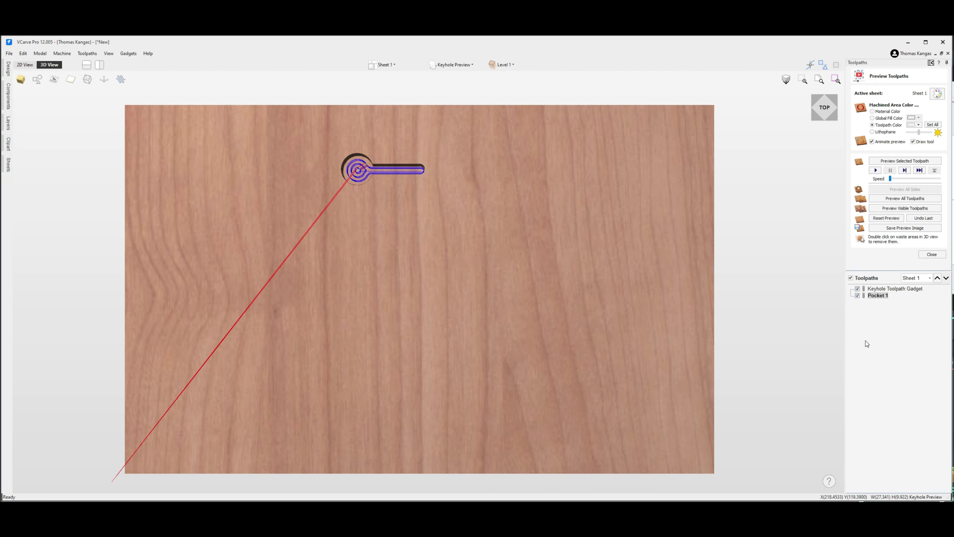
Reset the preview, hide the Keyhole Toolpath Gadget, and simulate Pocket 1 alone.
left_click(886, 218)
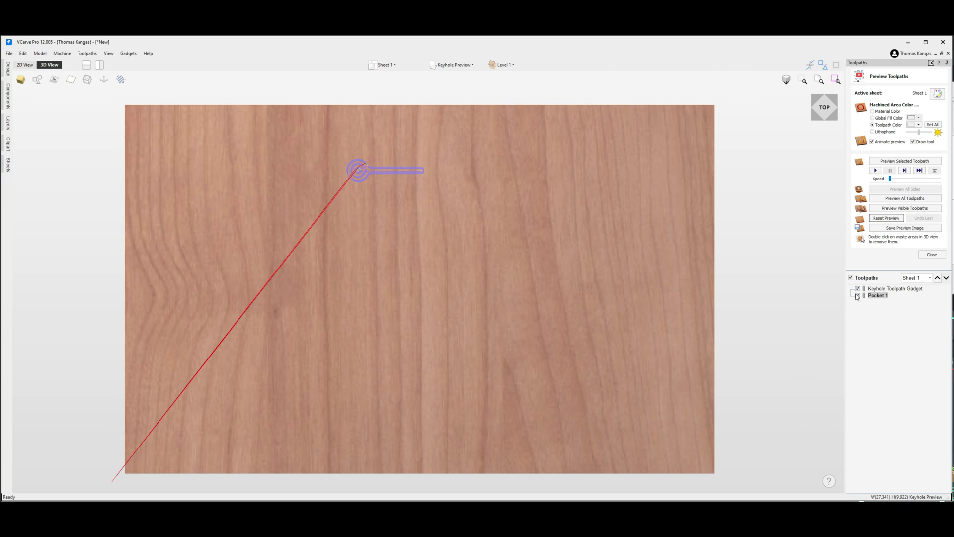
left_click(858, 289)
left_click(876, 171)
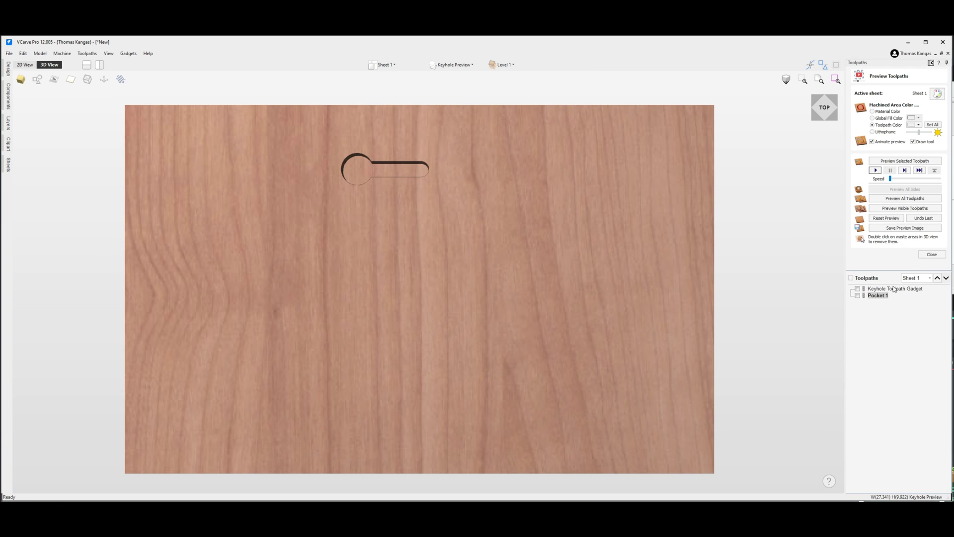
mouse_move(894, 289)
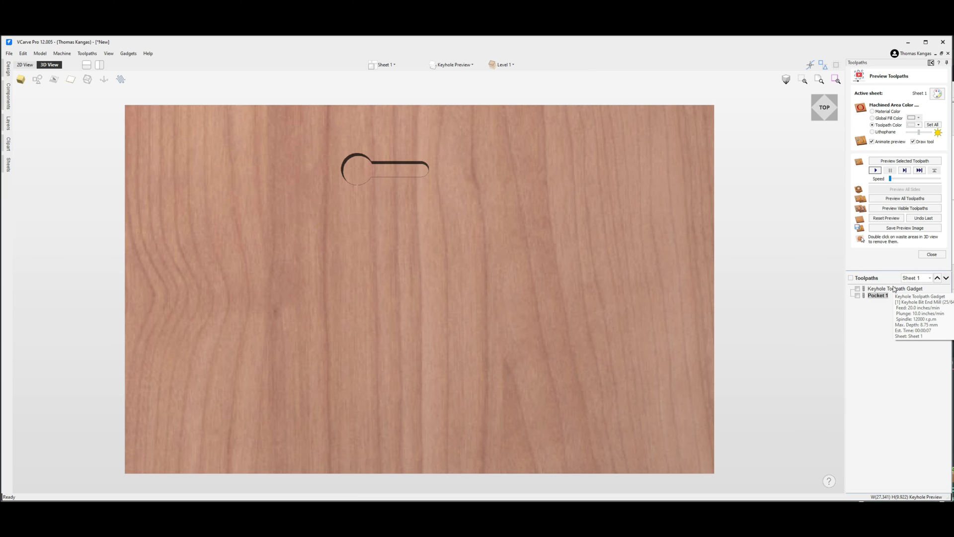
left_click(932, 254)
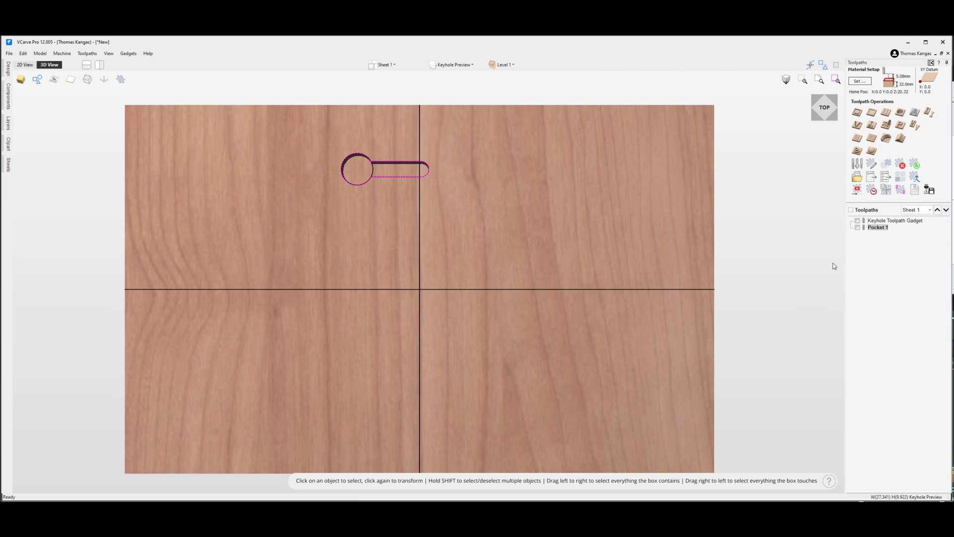
Move Pocket 1 above the Keyhole Toolpath Gadget and make the gadget toolpath visible again.
left_click(877, 228)
left_click(937, 209)
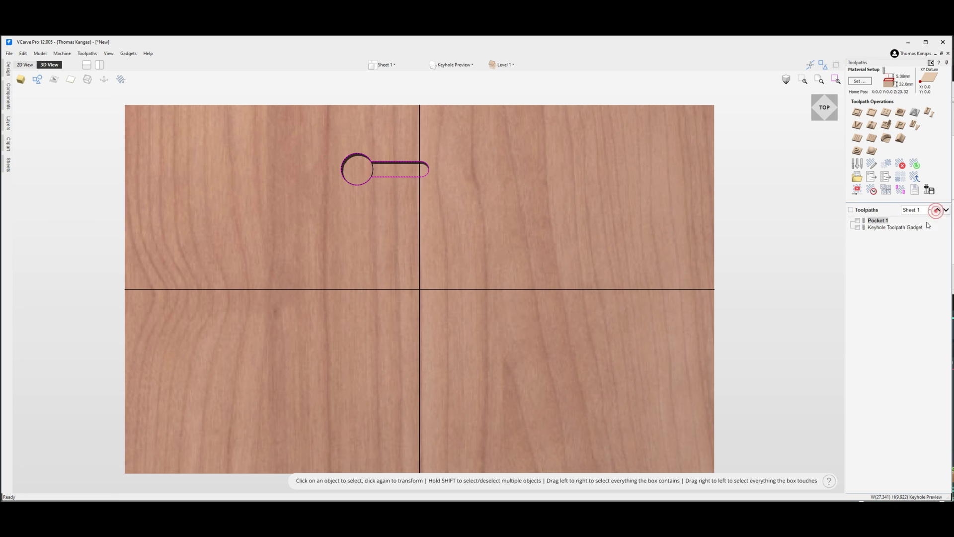
left_click(858, 228)
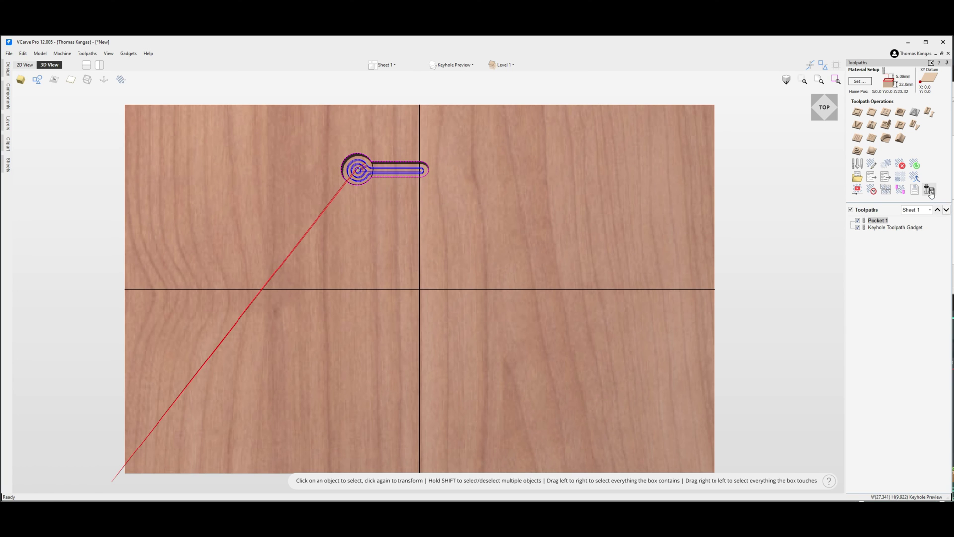
left_click(931, 191)
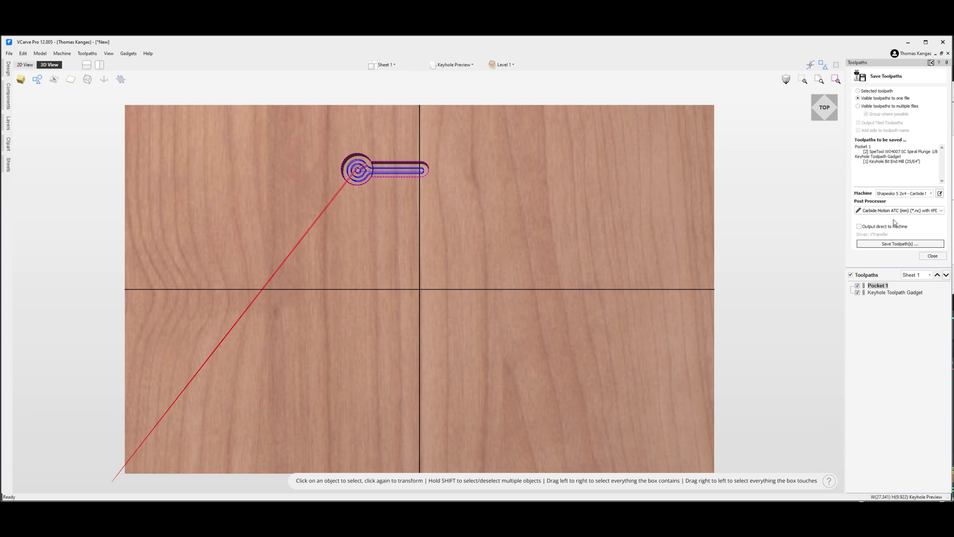
Save both visible toolpaths as keyhole_toolpath_gadget.gcode in the Keyhole_test2 folder.
left_click(898, 243)
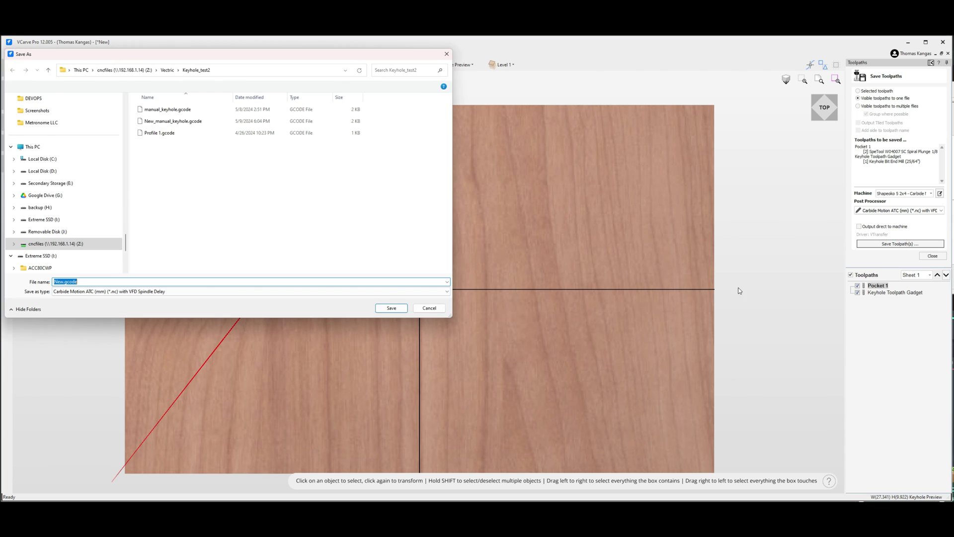
double_click(58, 282)
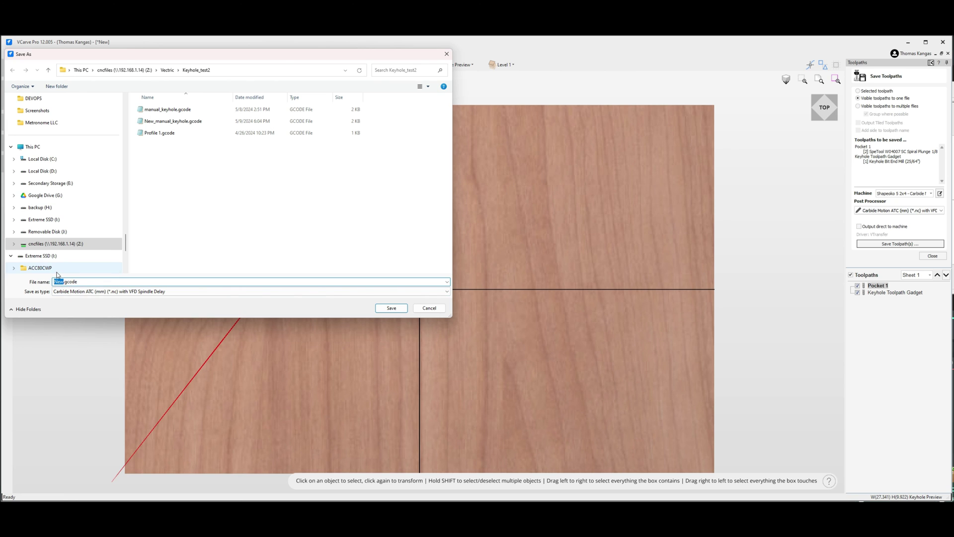
type("keho")
type("hole too")
type("lpath gadget")
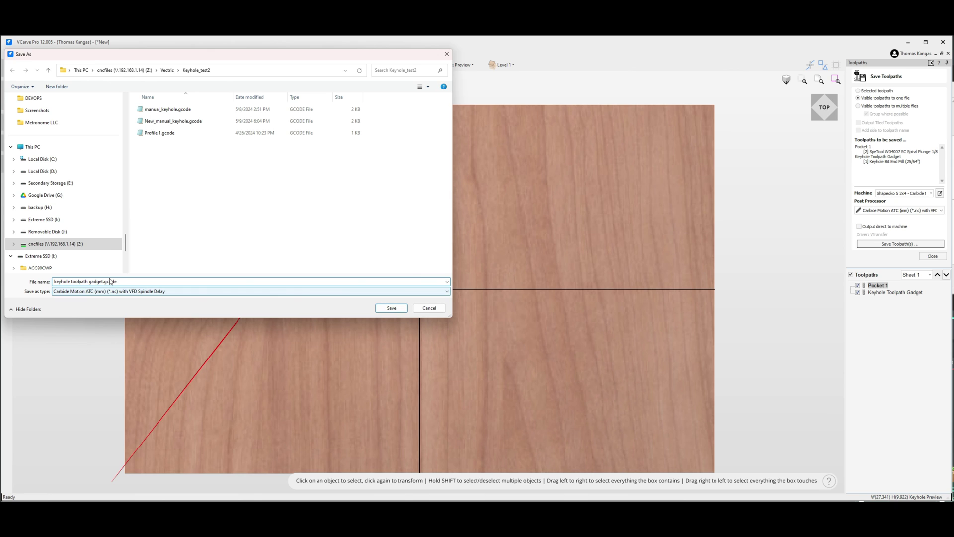
left_click(90, 281)
key("BackSpace")
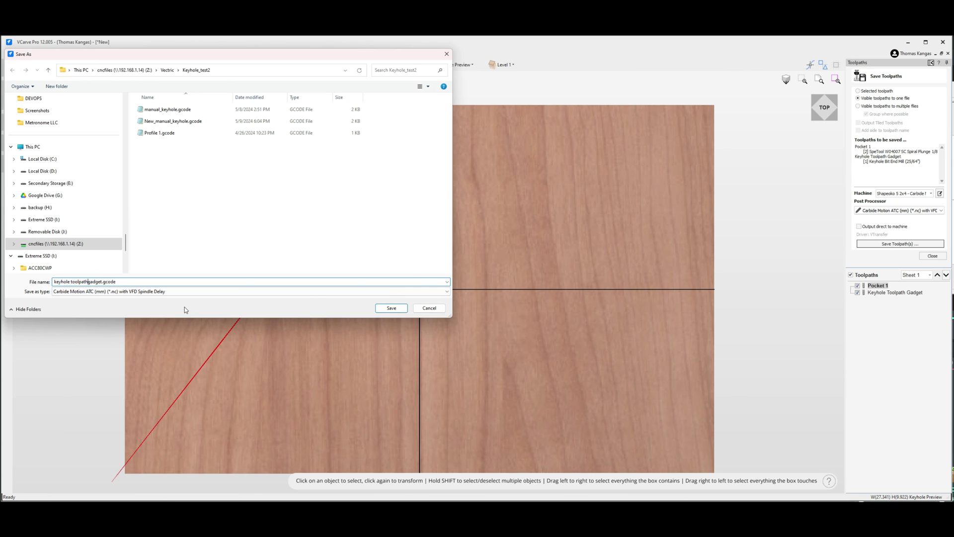
type("_")
key("BackSpace")
type("_")
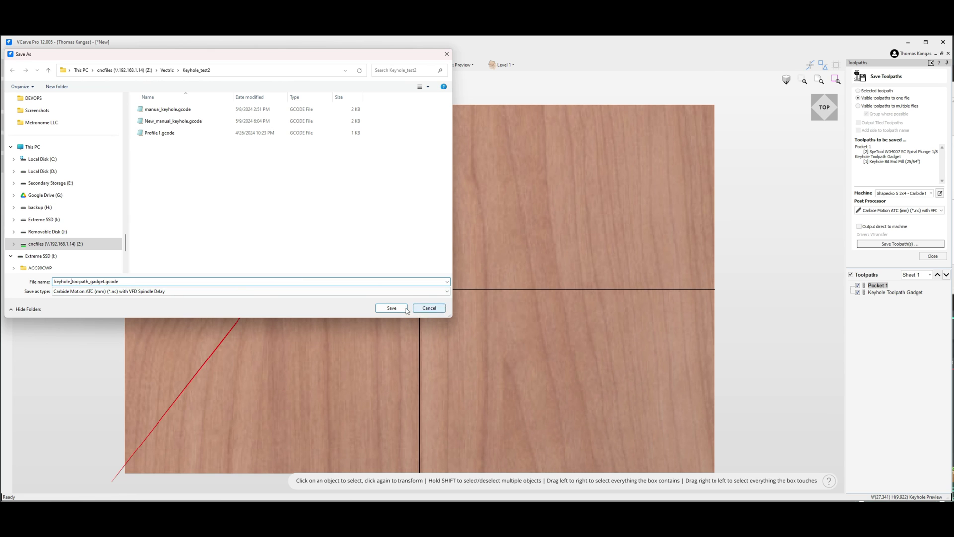
left_click(393, 308)
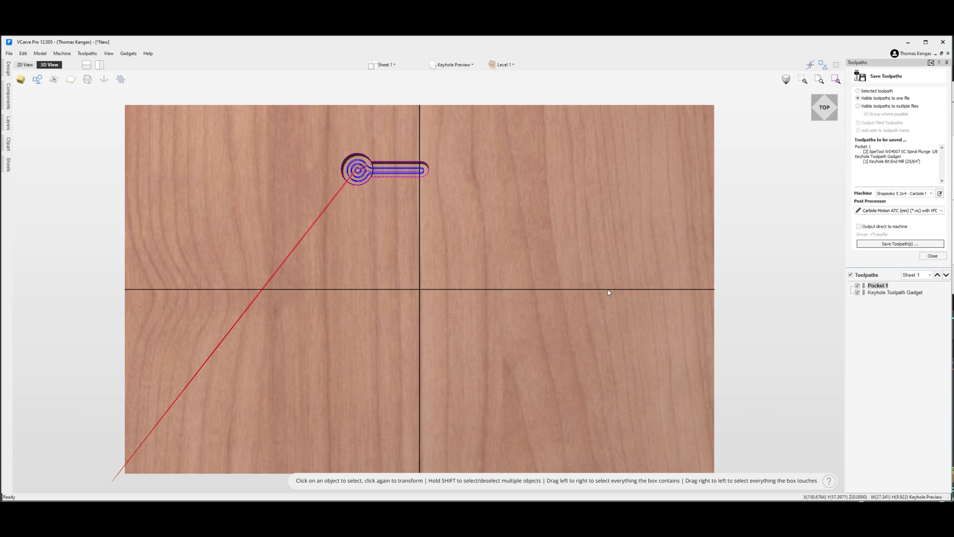
Close the Save Toolpaths panel to return to the toolpath operations list.
left_click(938, 255)
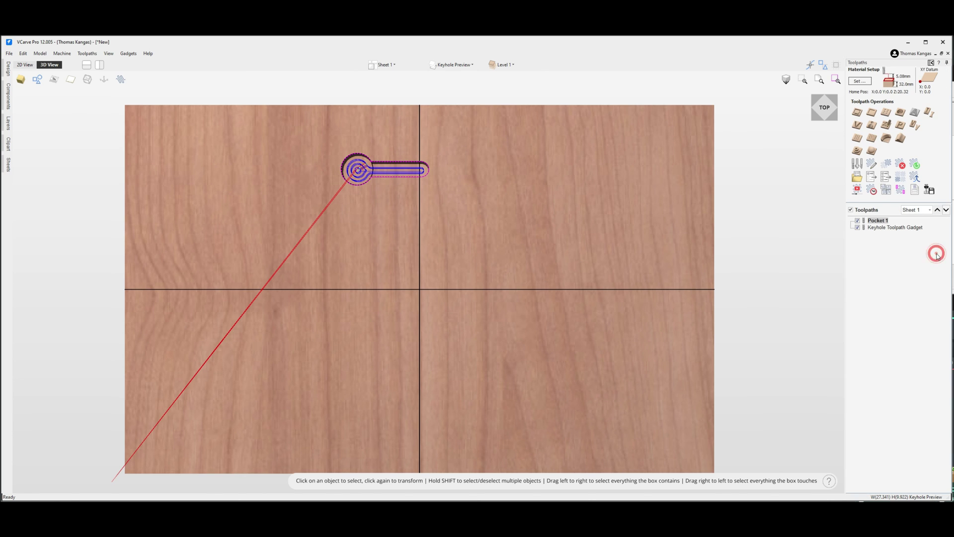